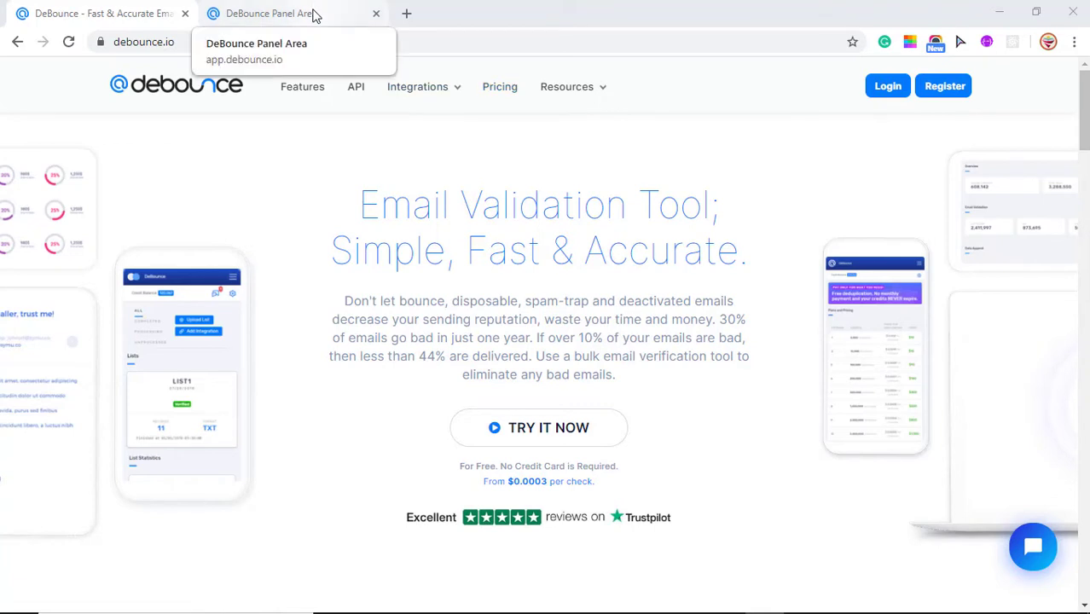
# Step: Check an email address with Single Validation, getting a Safe to Send, Deliverable result
pyautogui.click(314, 15)
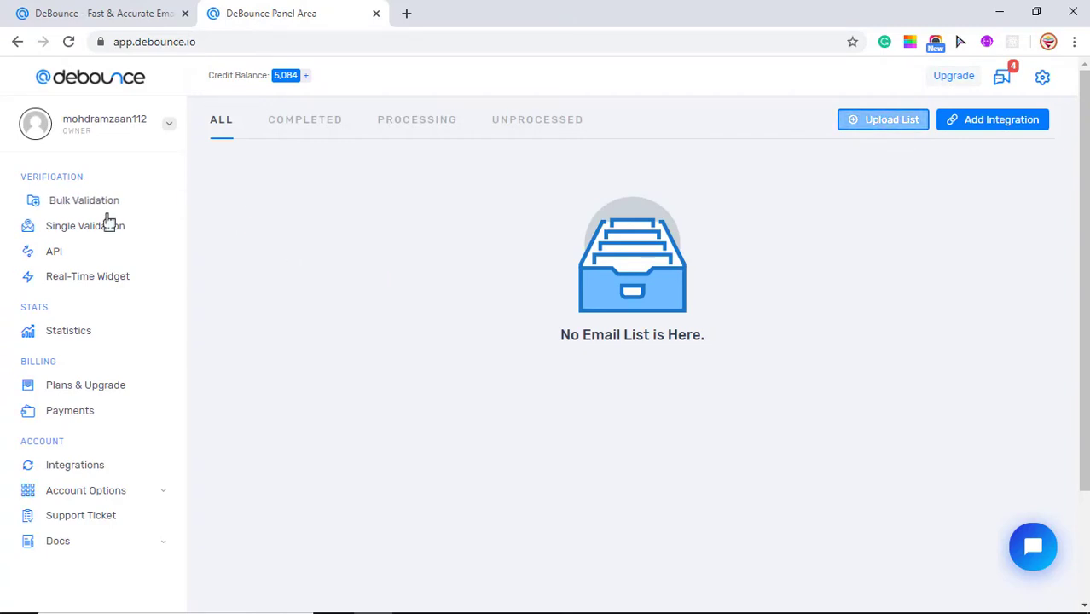
pyautogui.click(81, 235)
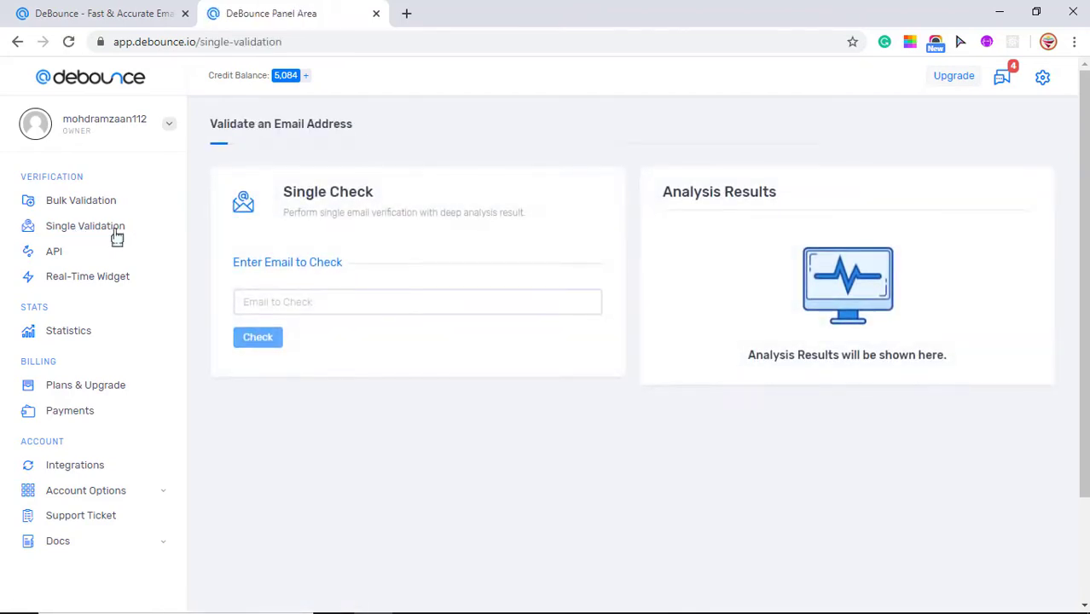
pyautogui.click(303, 300)
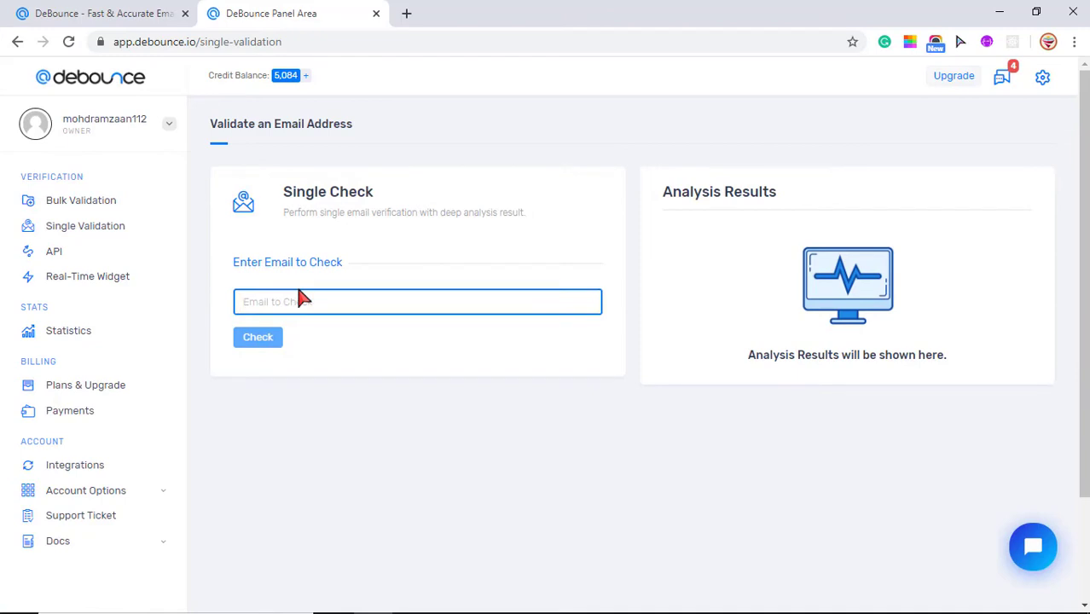
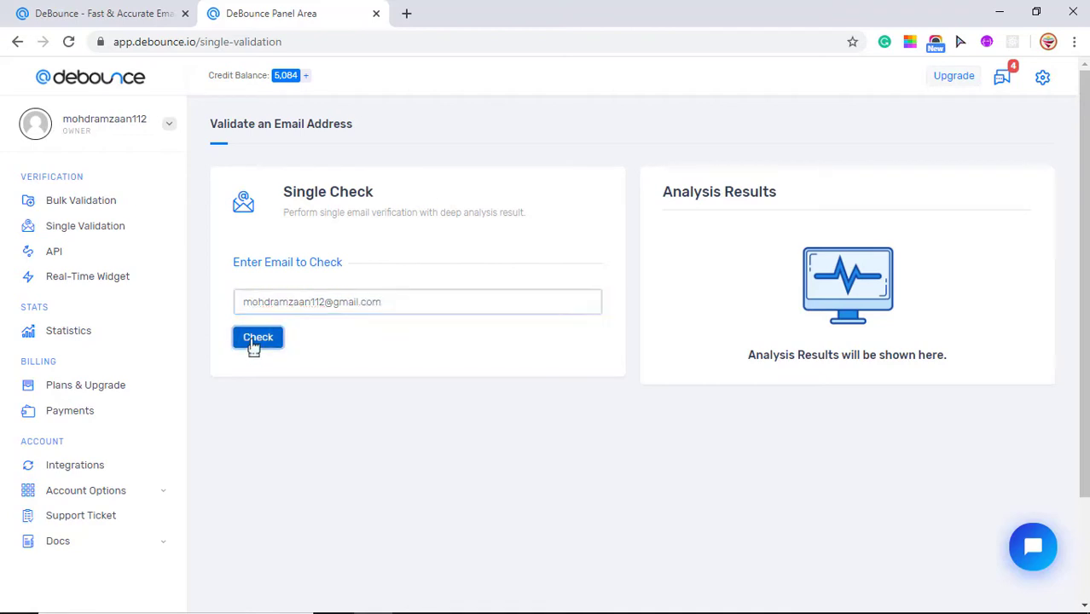
pyautogui.click(254, 345)
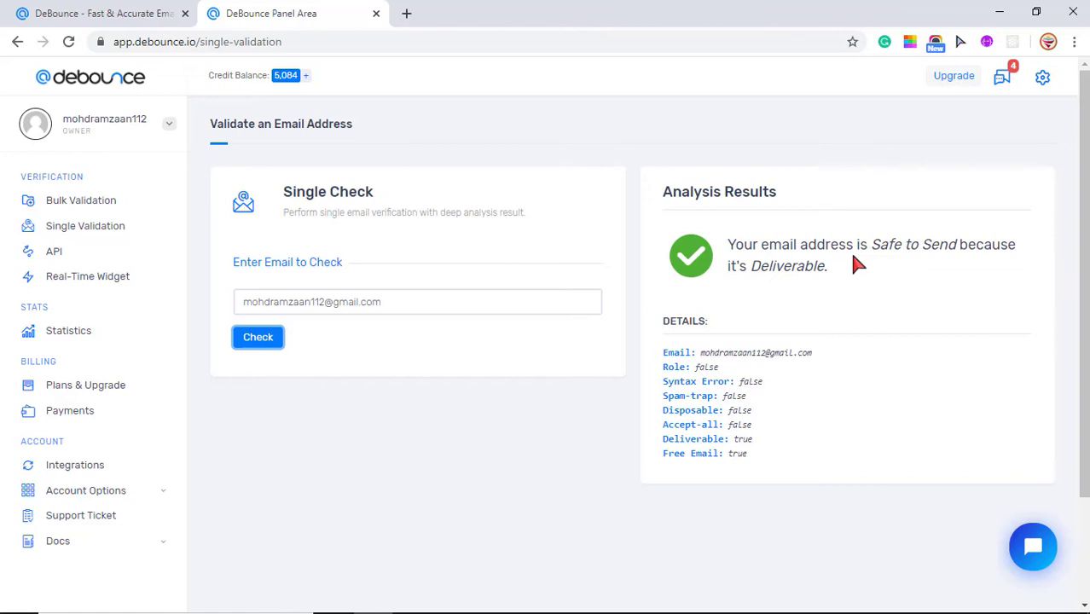
# Step: Attach email_list.txt from the Desktop as the bulk validation upload file
pyautogui.click(103, 207)
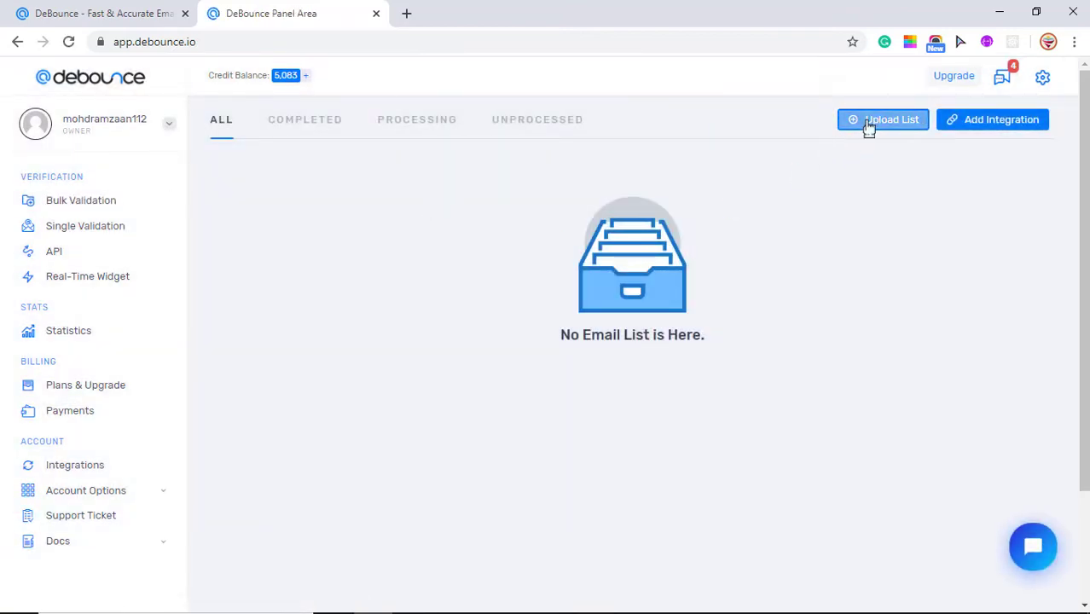
pyautogui.click(871, 126)
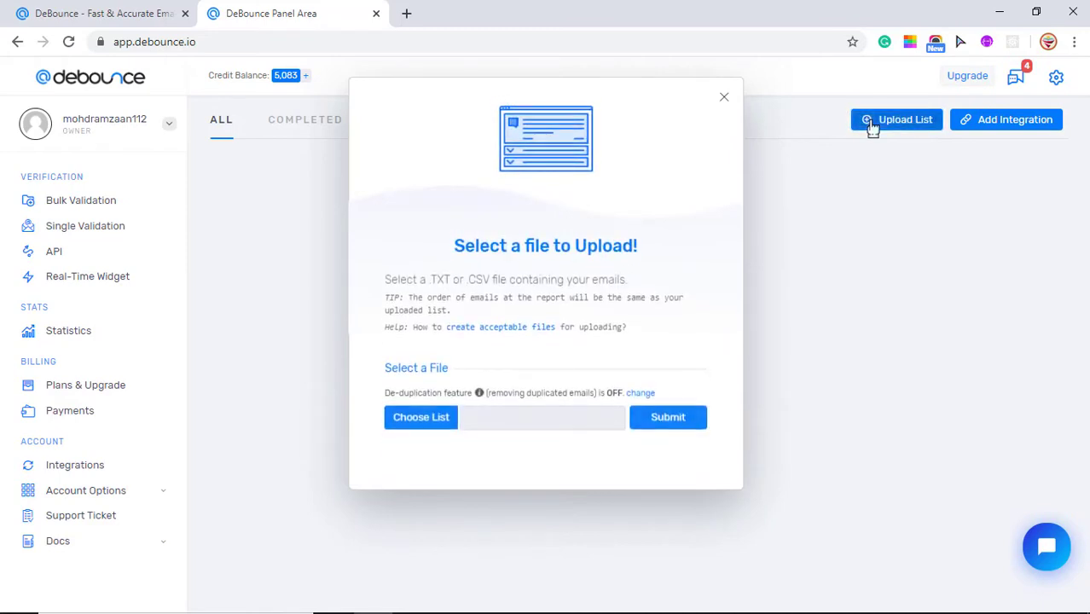
pyautogui.click(421, 415)
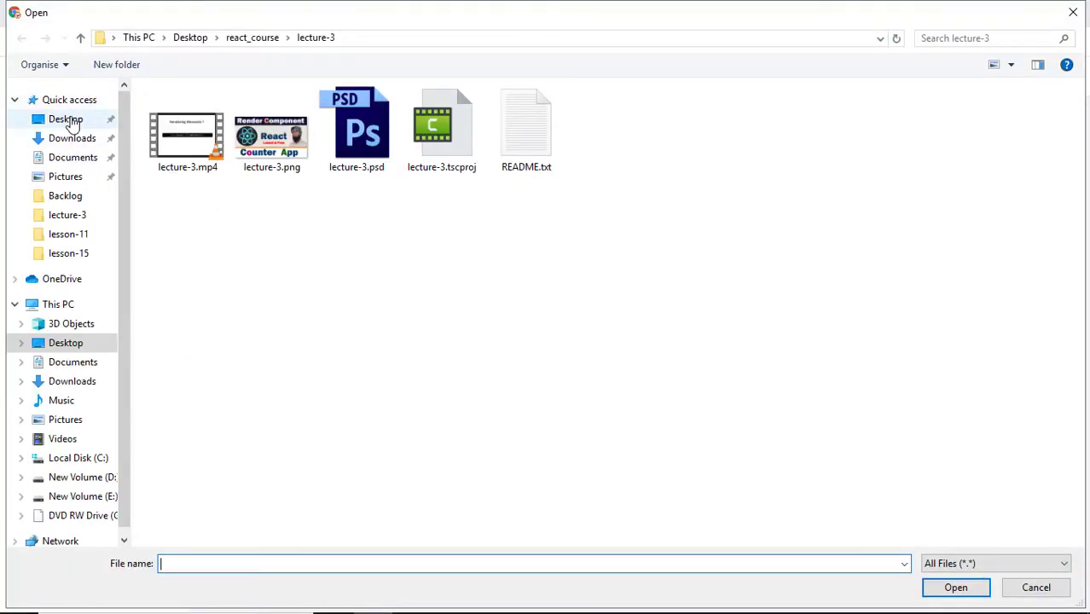
pyautogui.click(73, 123)
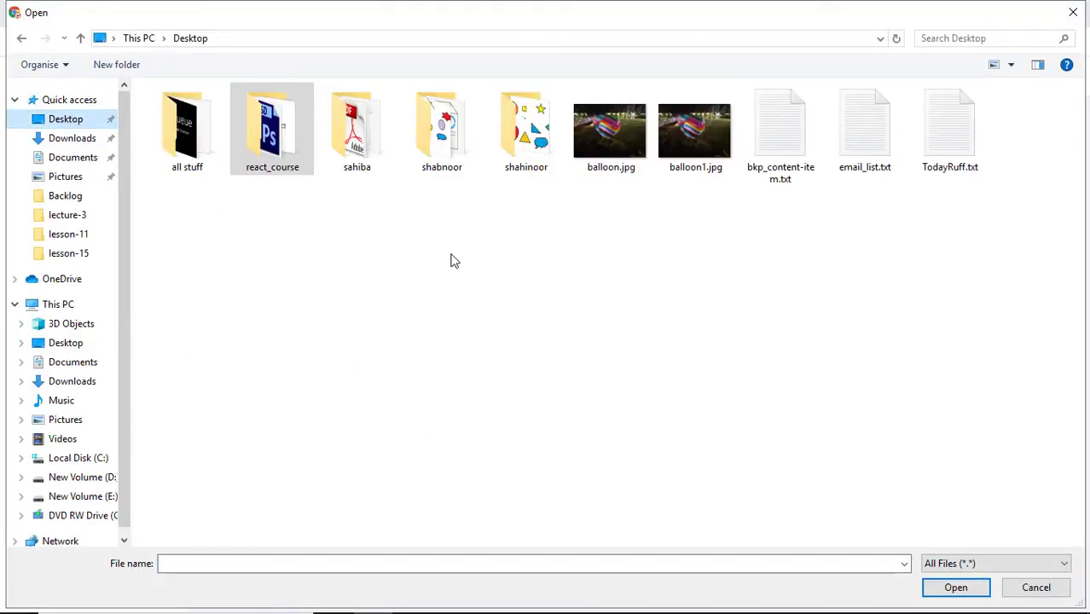
pyautogui.click(866, 146)
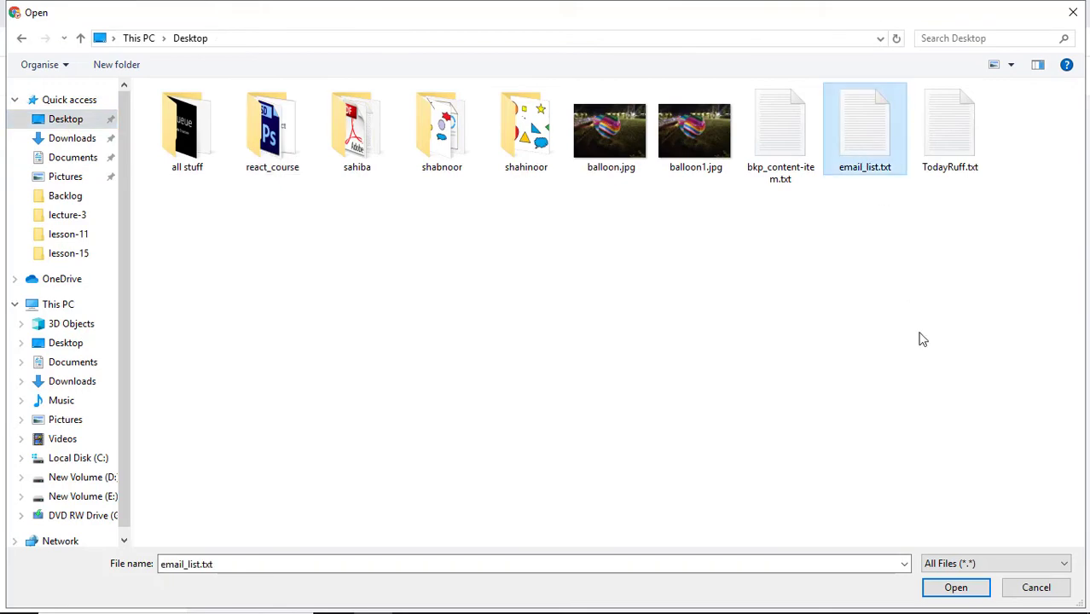
pyautogui.click(957, 591)
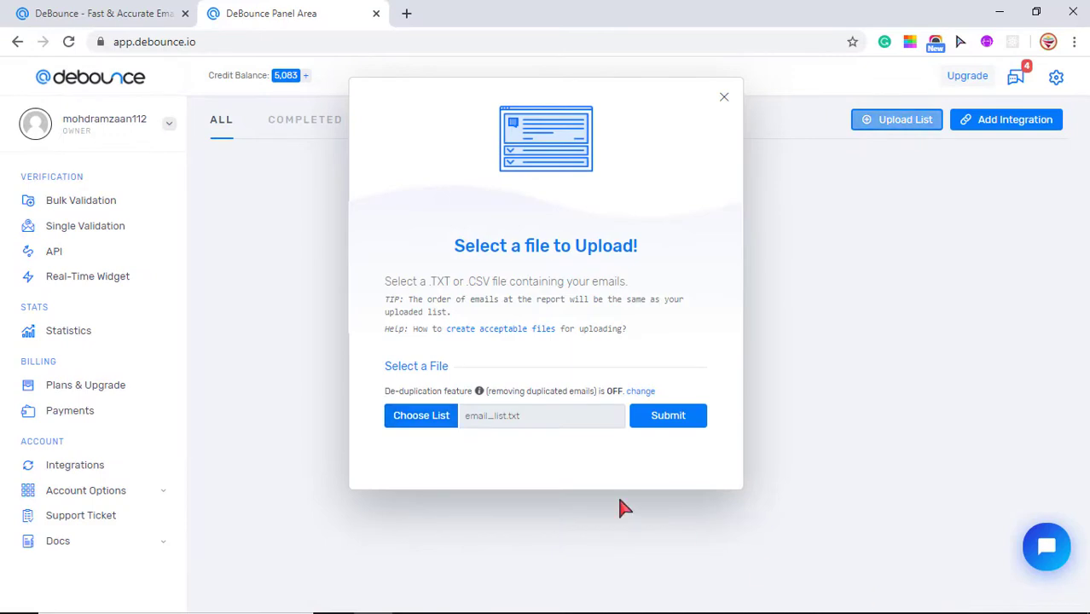
# Step: View the ten addresses in email_list.txt in a maximized Notepad window
pyautogui.click(996, 11)
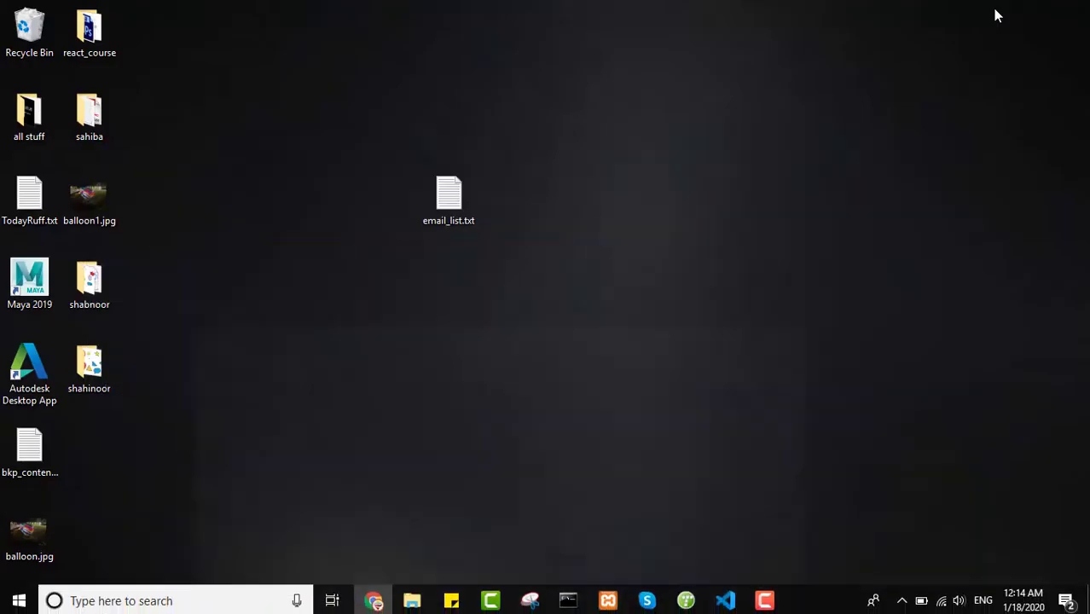
pyautogui.doubleClick(461, 203)
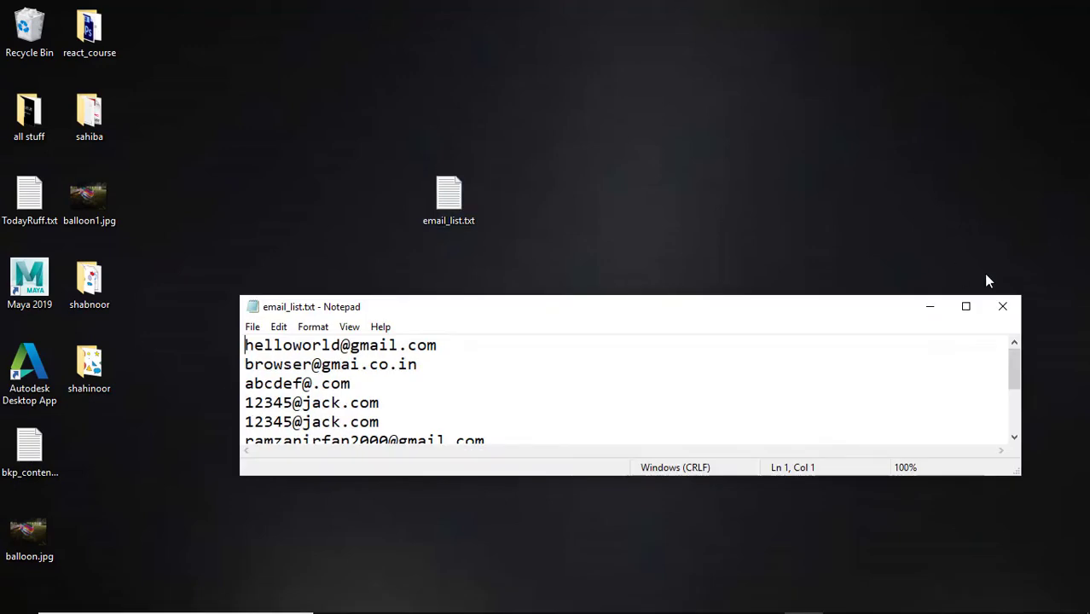
pyautogui.click(964, 308)
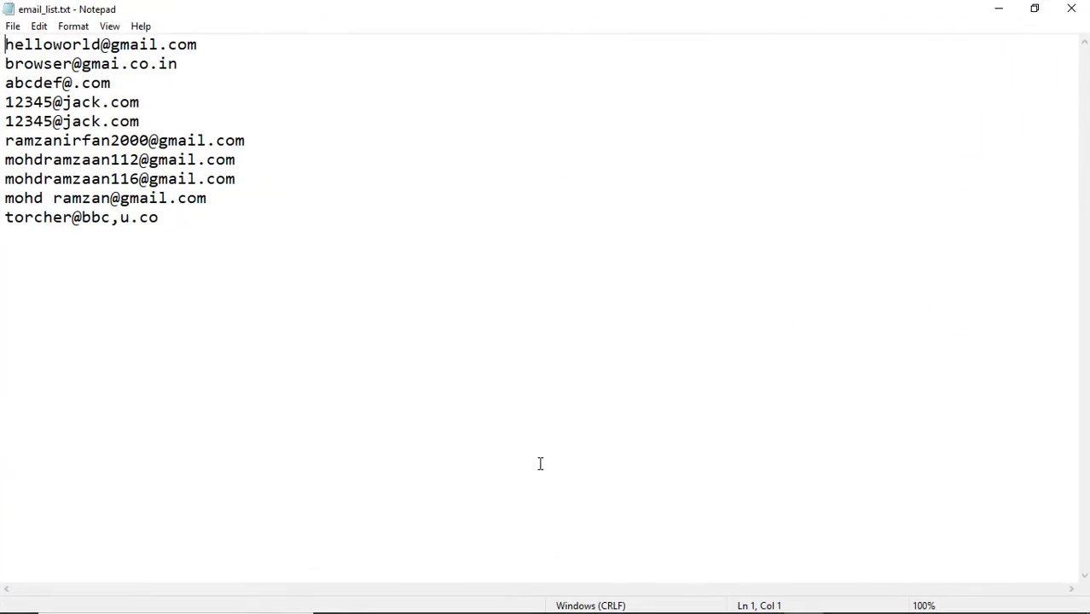
# Step: Submit email_list.txt in the DeBounce upload dialog
pyautogui.moveTo(412, 613)
pyautogui.click(374, 600)
pyautogui.click(683, 418)
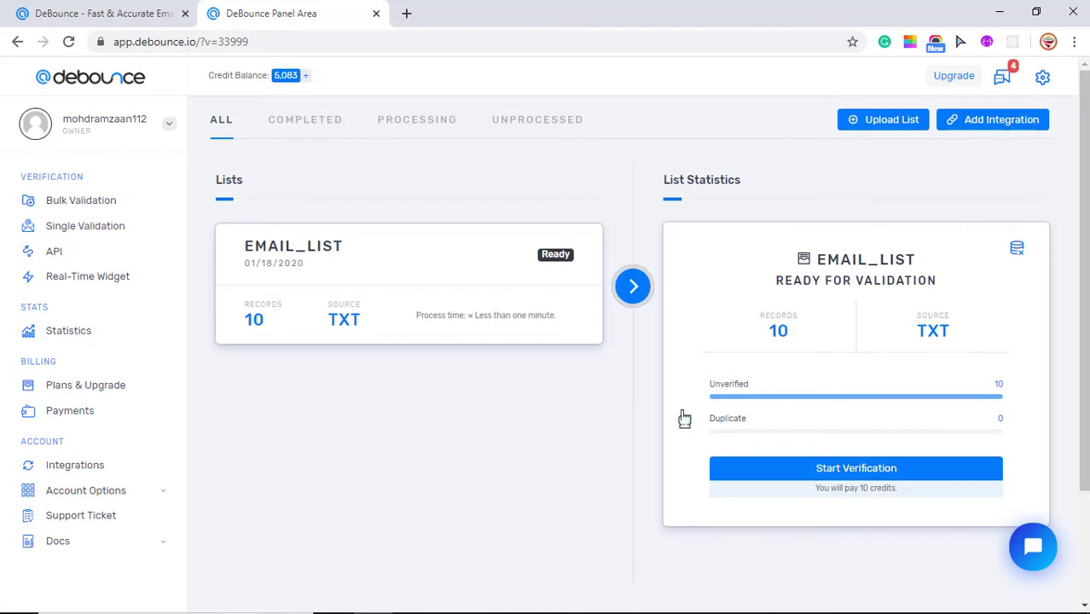
# Step: Verify EMAIL_LIST and download its Full Report as email_list-debounce.csv
pyautogui.click(863, 475)
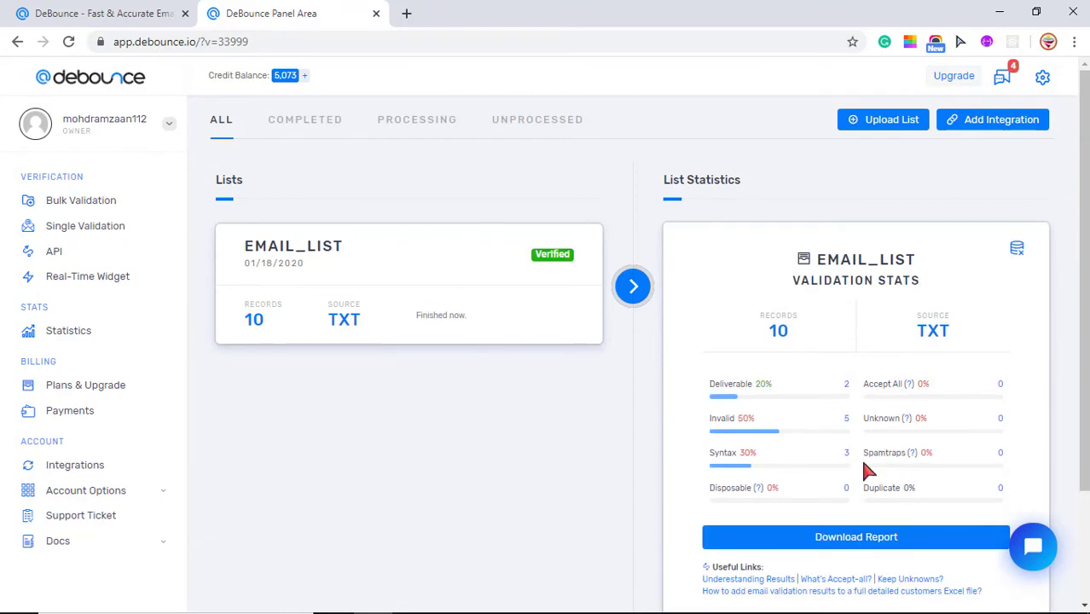
pyautogui.click(850, 540)
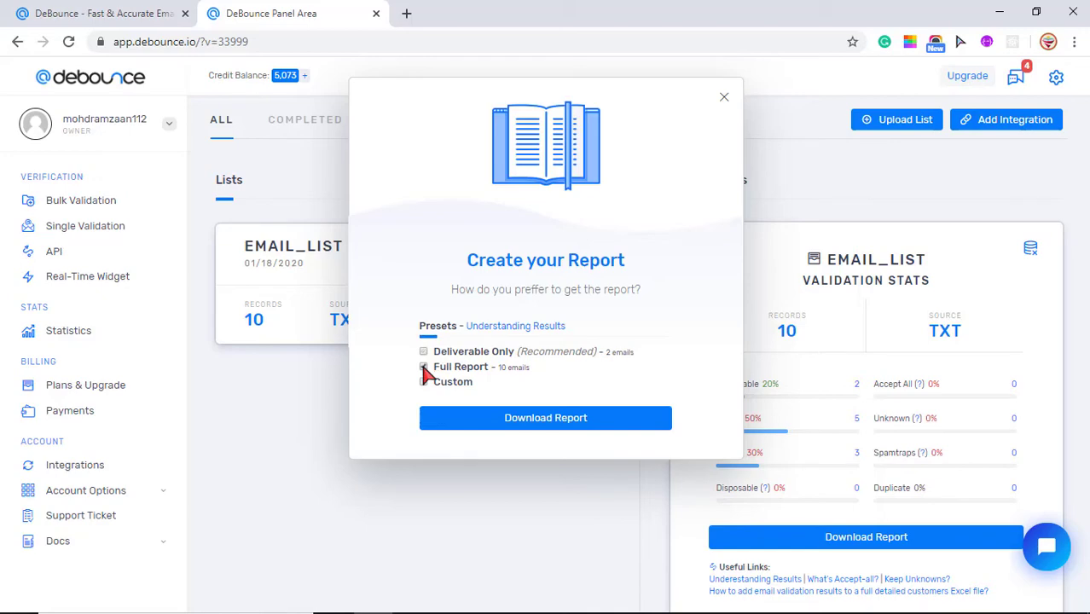
pyautogui.click(423, 368)
pyautogui.click(515, 429)
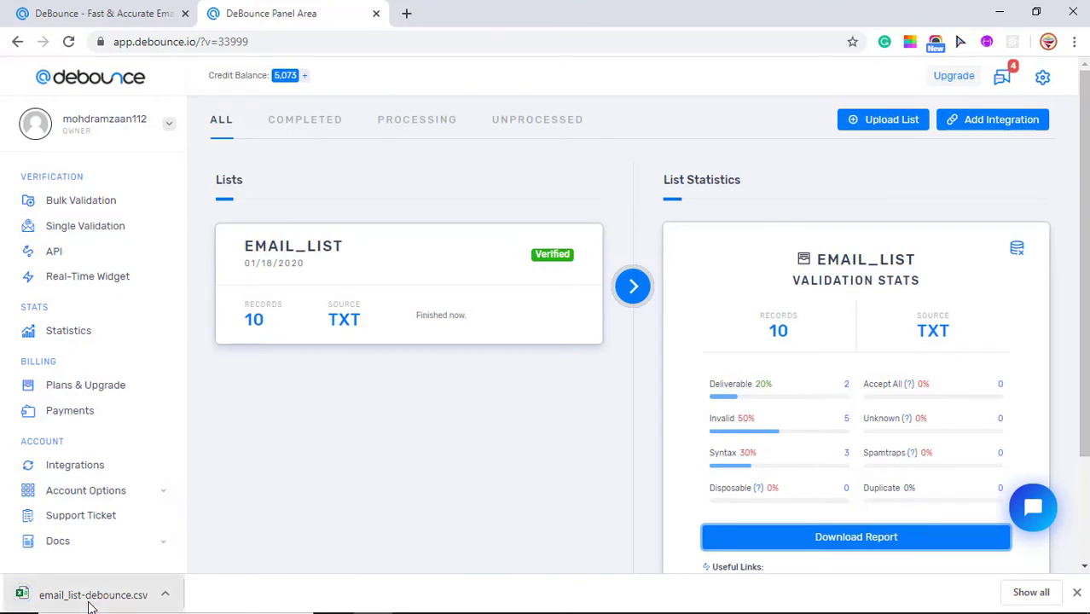
# Step: Open email_list-debounce.csv in Excel and autofit columns A, B and C
pyautogui.click(93, 600)
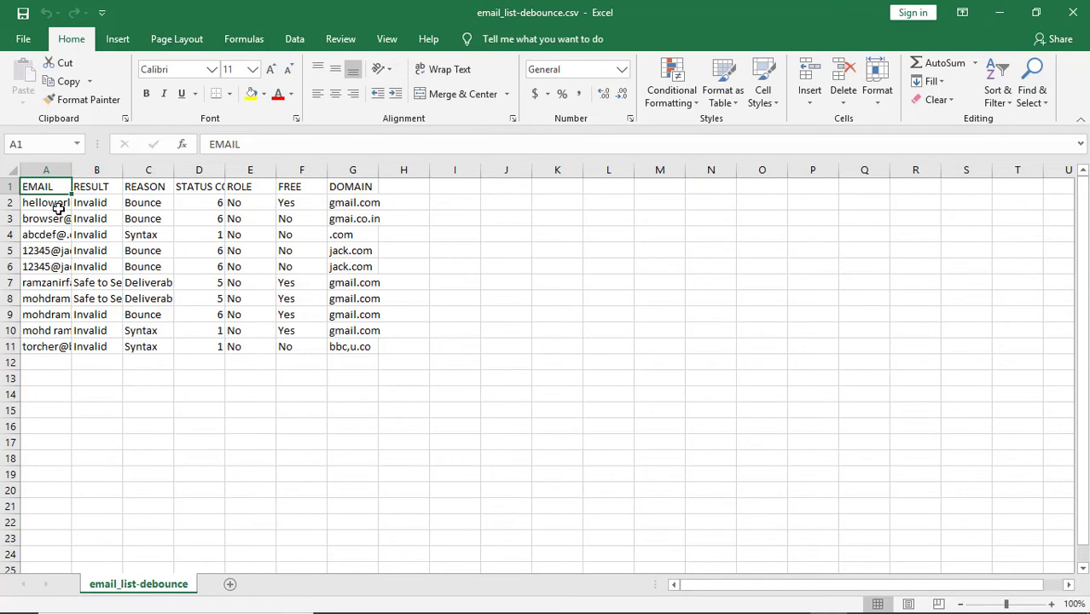
pyautogui.doubleClick(73, 170)
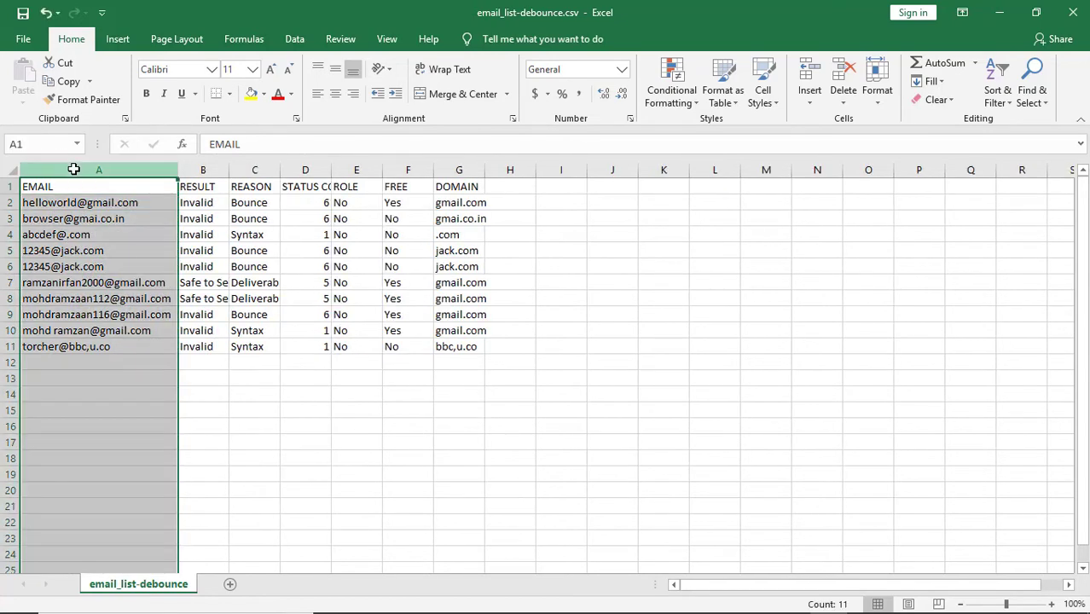
pyautogui.click(103, 218)
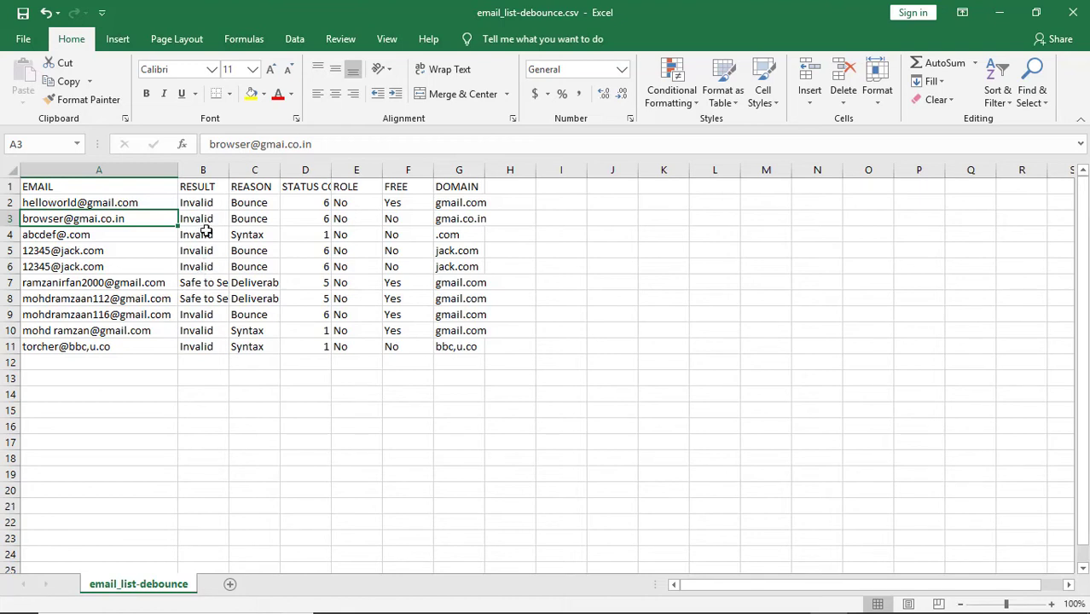
pyautogui.doubleClick(228, 164)
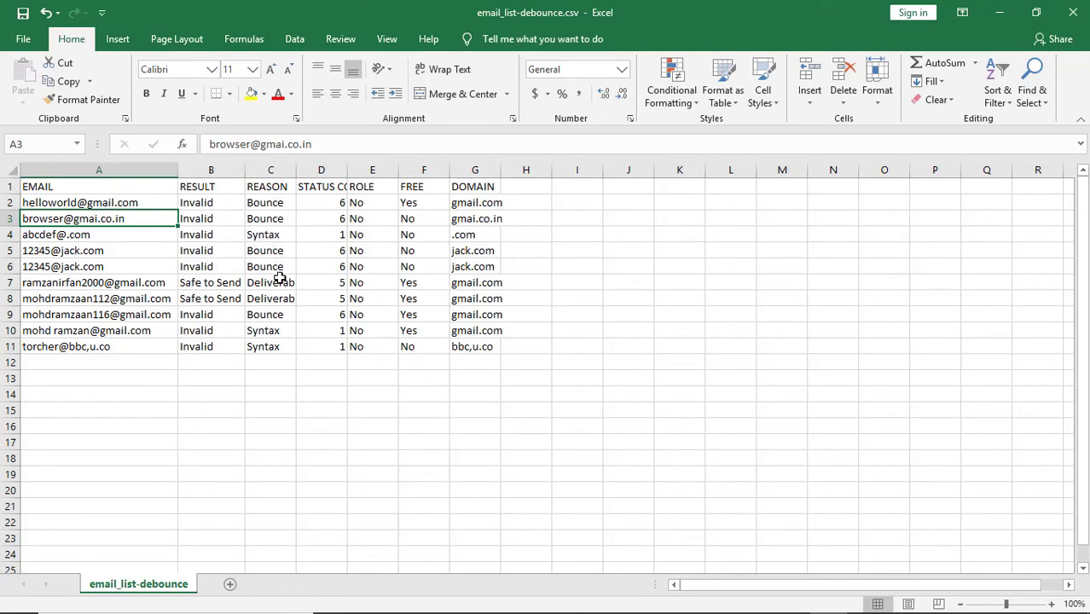
pyautogui.doubleClick(295, 169)
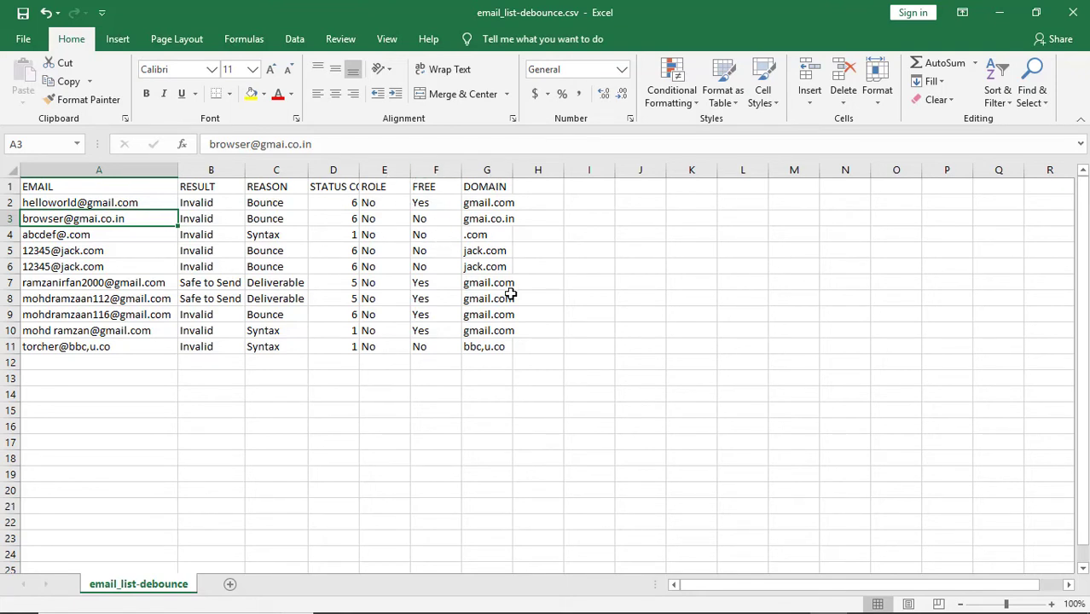
# Step: Download EMAIL_LIST's Deliverable Only report (2 emails) as a CSV
pyautogui.moveTo(582, 607)
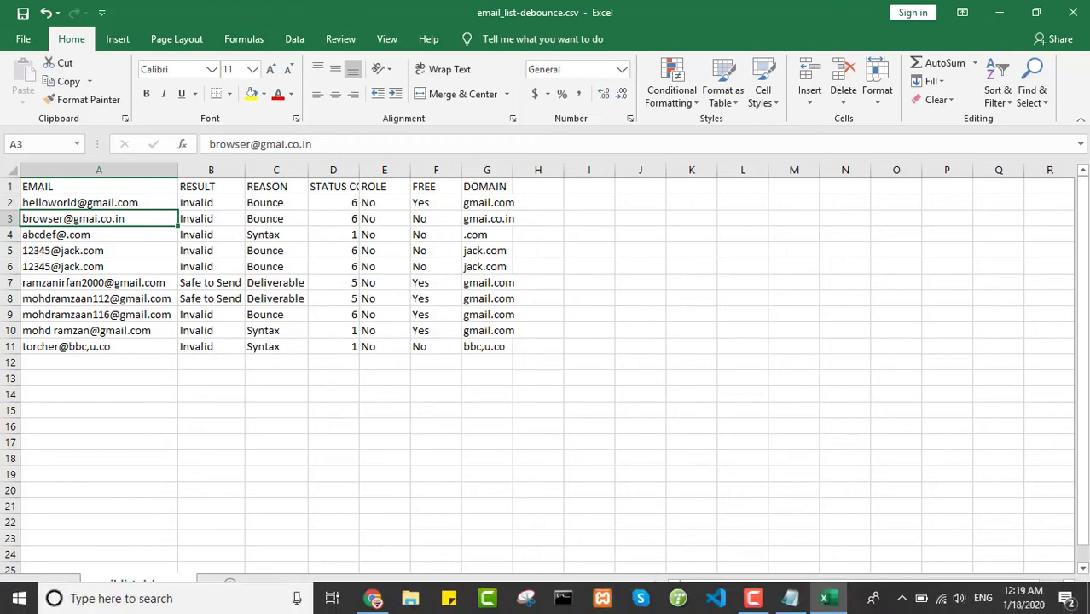
pyautogui.click(373, 600)
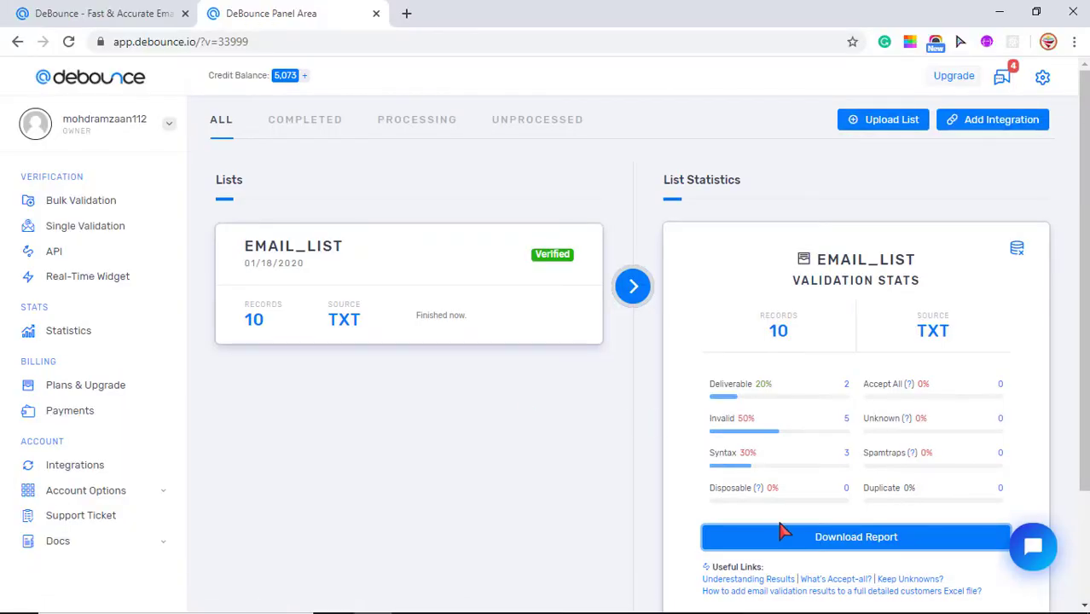
pyautogui.click(791, 546)
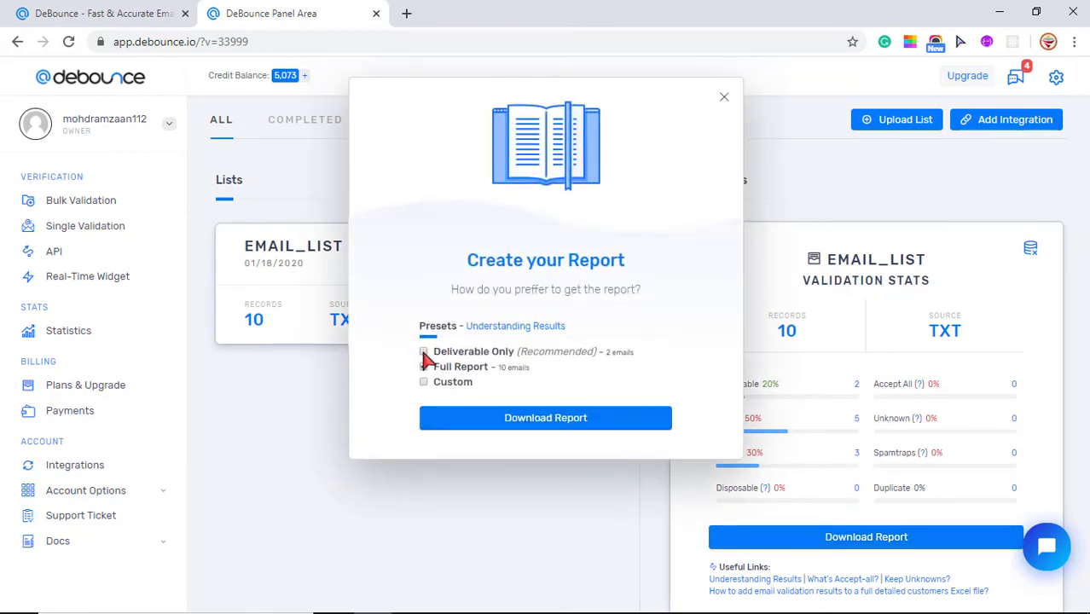
pyautogui.click(541, 417)
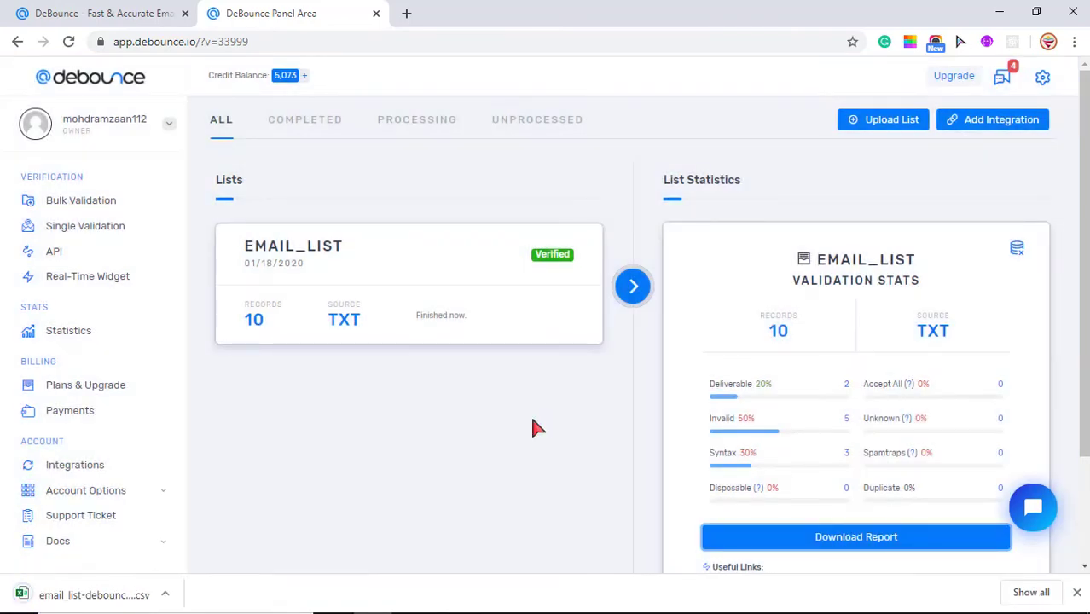
# Step: Open email_list-debounce (1).csv with the two deliverable gmail.com addresses in Excel
pyautogui.click(96, 602)
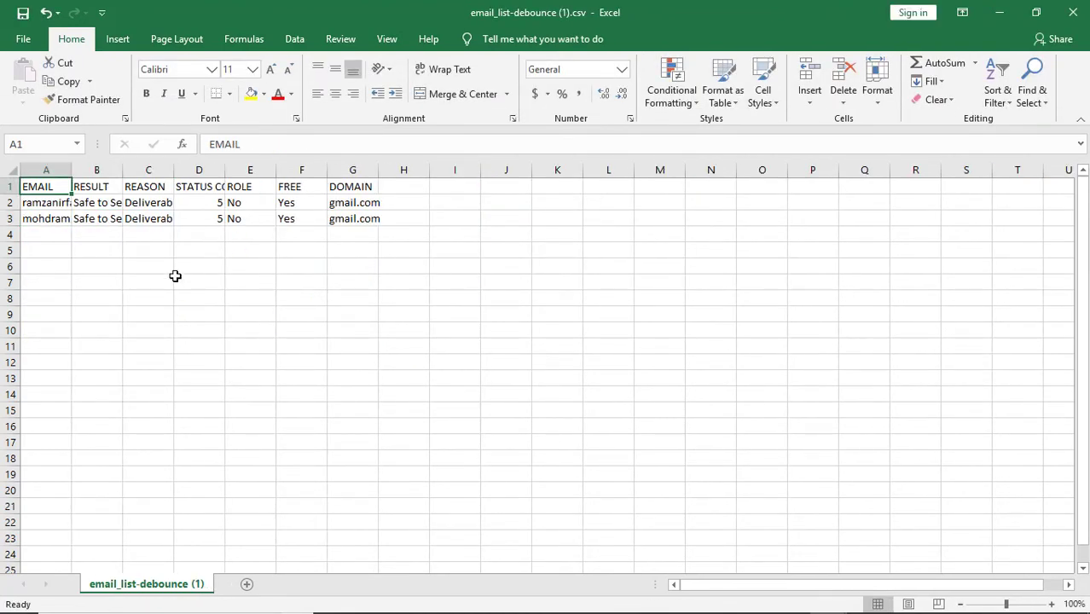
# Step: Return to DeBounce and go to the API Keys page
pyautogui.moveTo(429, 607)
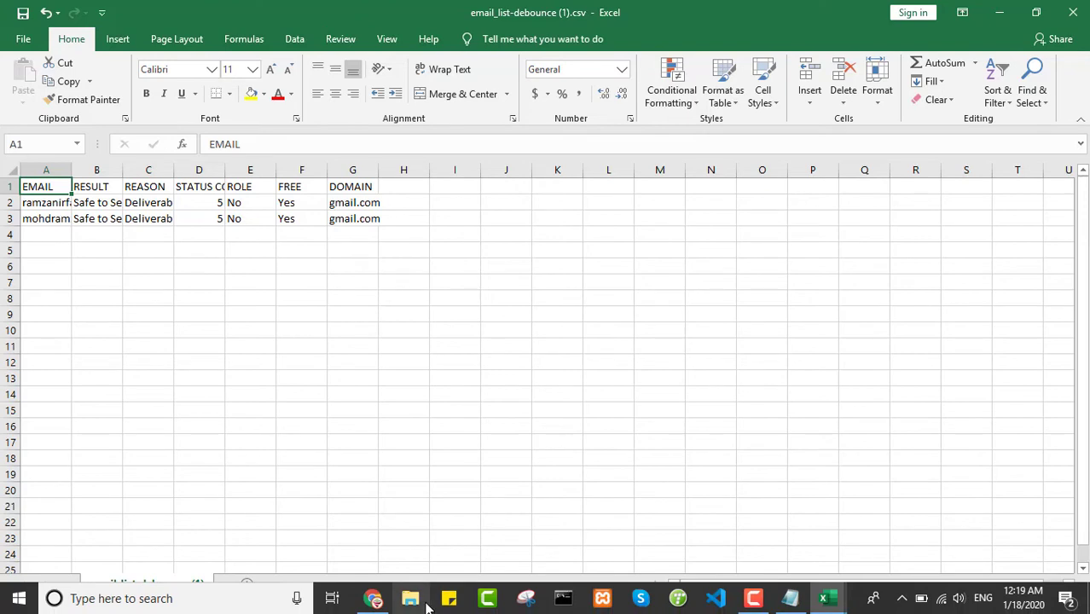
pyautogui.click(376, 600)
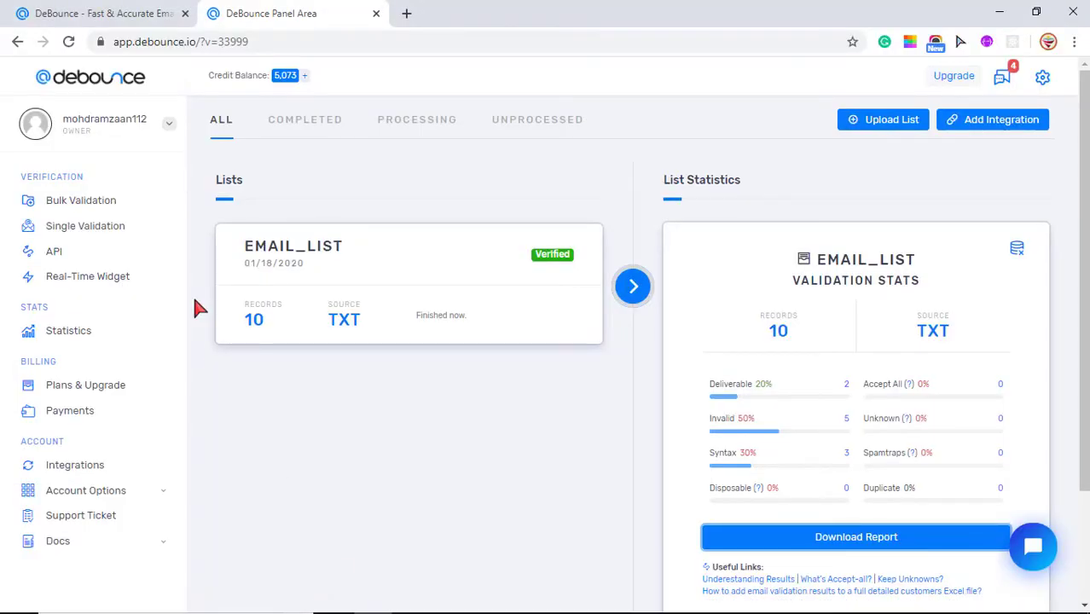
pyautogui.click(53, 255)
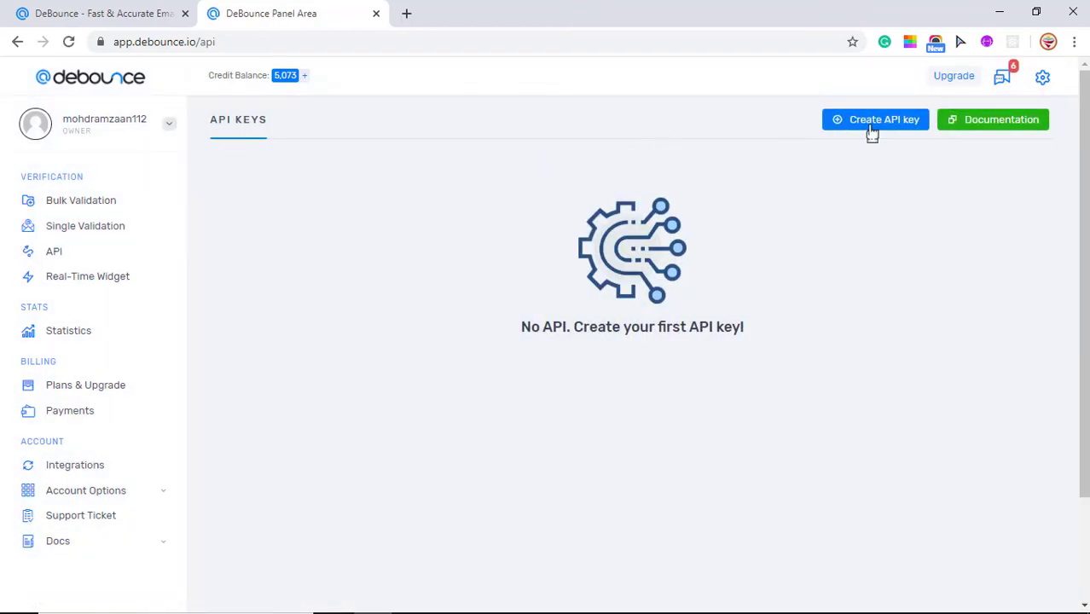
# Step: Create an API key named api1 and select its key text
pyautogui.click(905, 124)
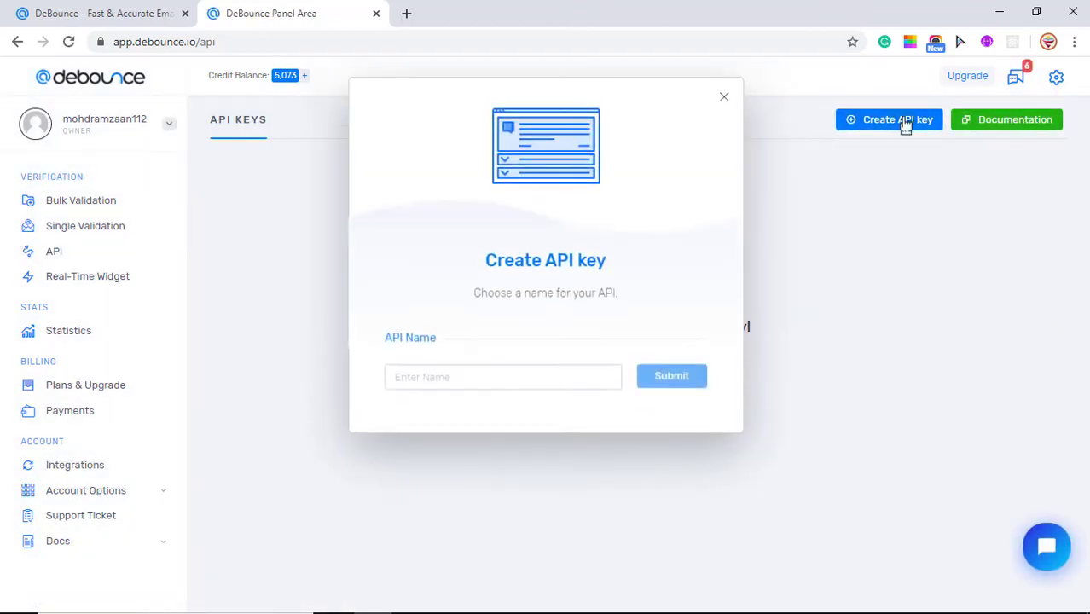
pyautogui.click(504, 381)
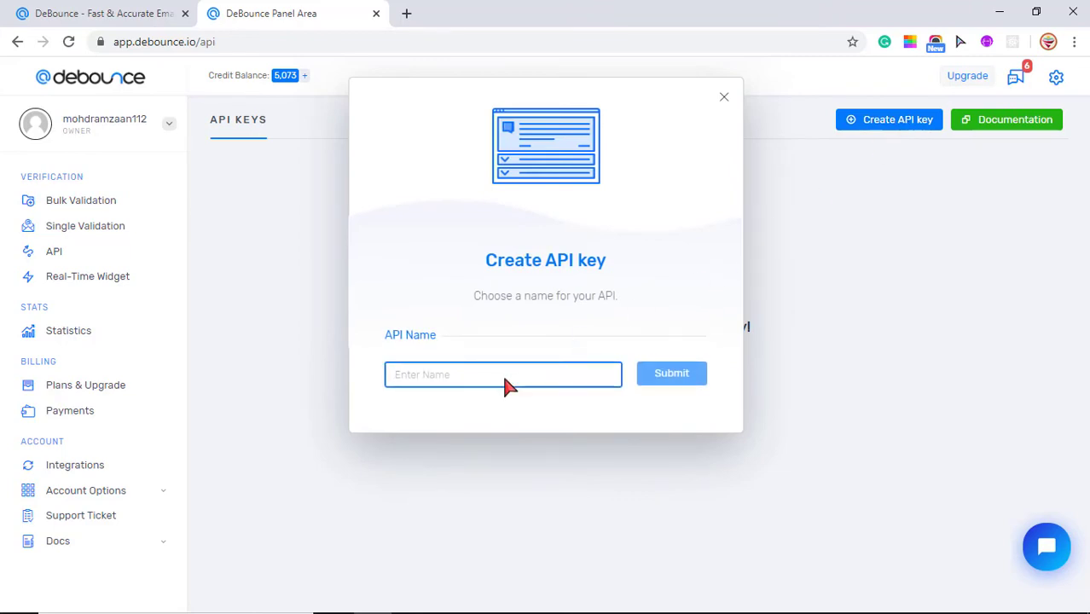
pyautogui.write('api1')
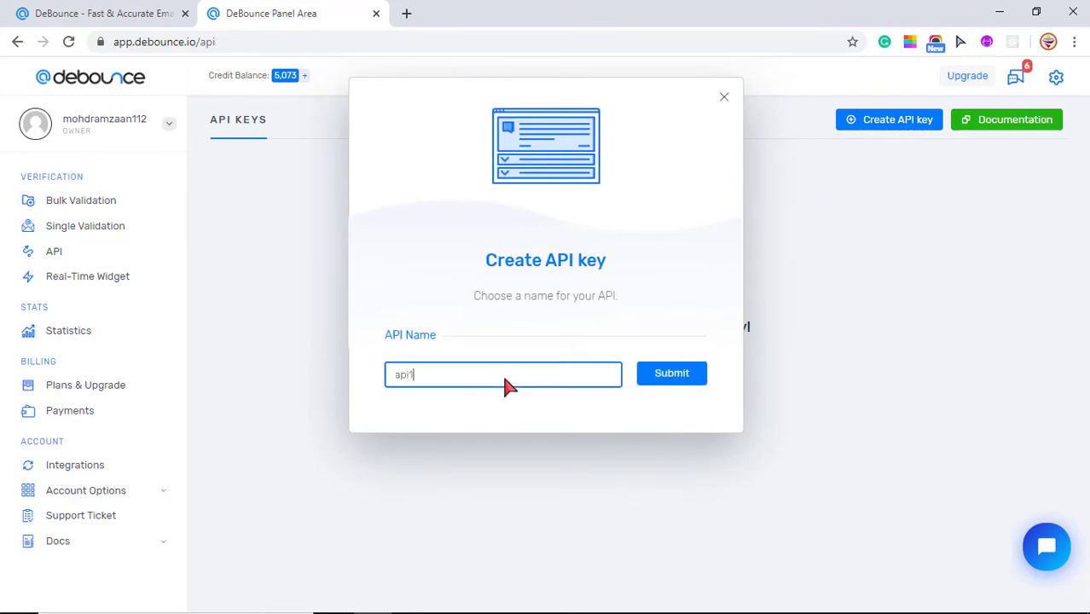
pyautogui.click(655, 379)
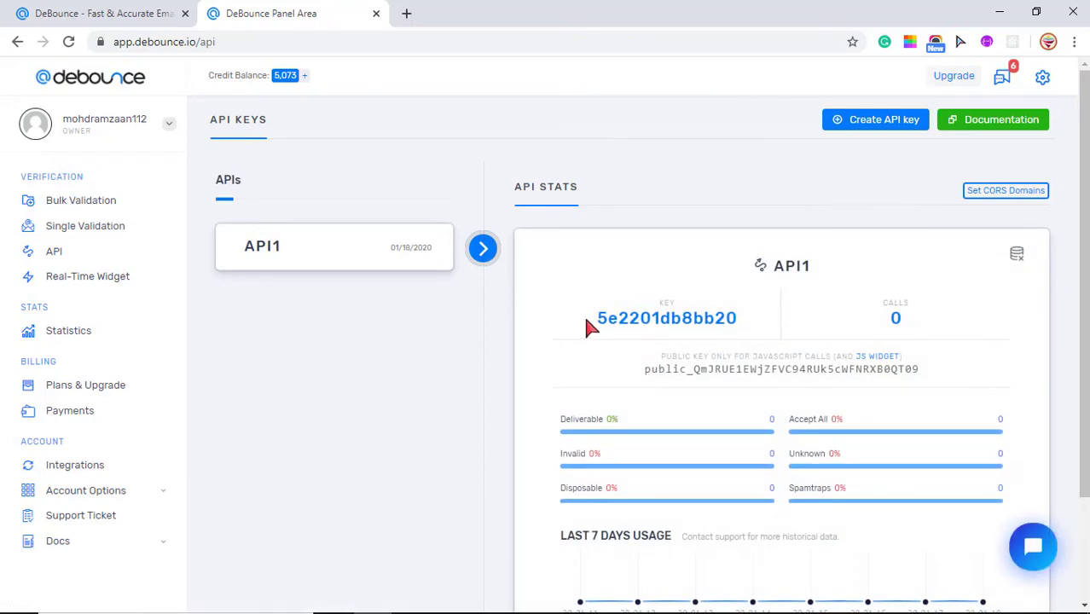
pyautogui.moveTo(585, 316); pyautogui.dragTo(736, 315)
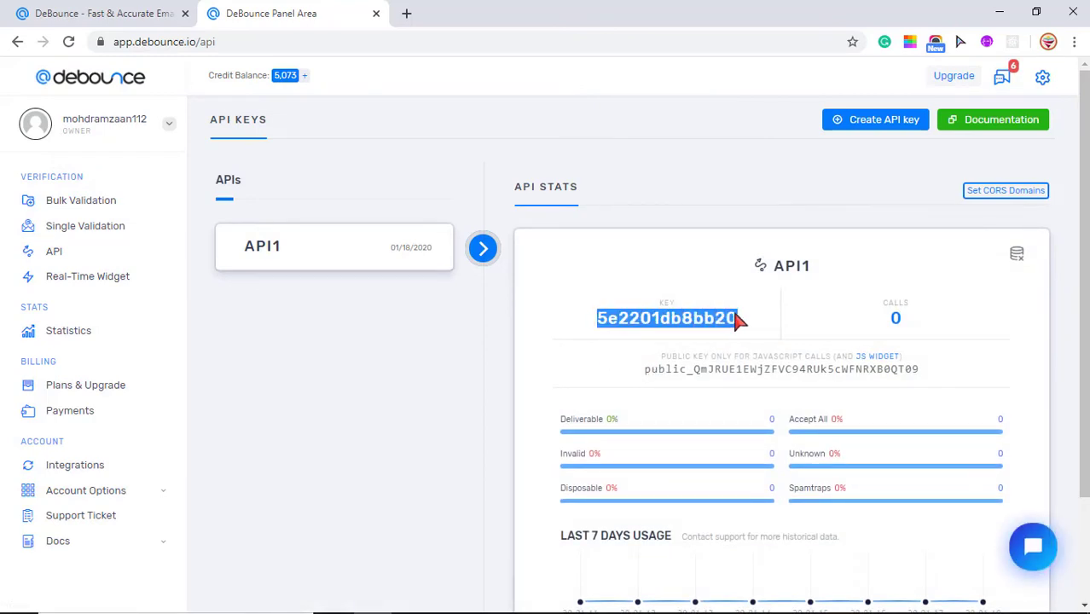
pyautogui.scroll(-1, 1083, 281)
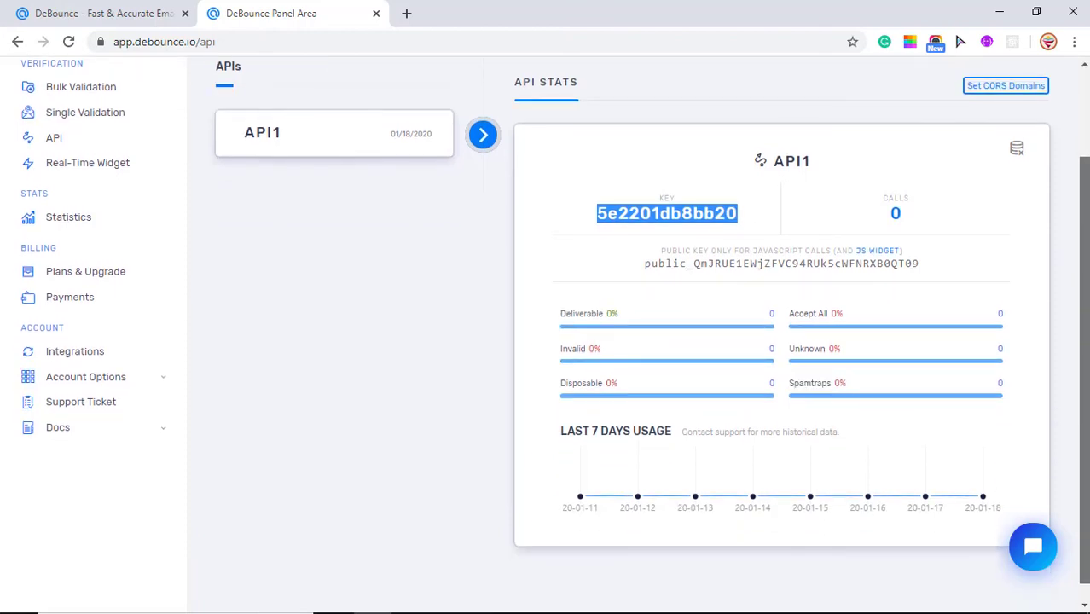
# Step: Select API1 on the Real-Time Widget page, find no approved domains, and return to API Keys
pyautogui.scroll(1, 560, 278)
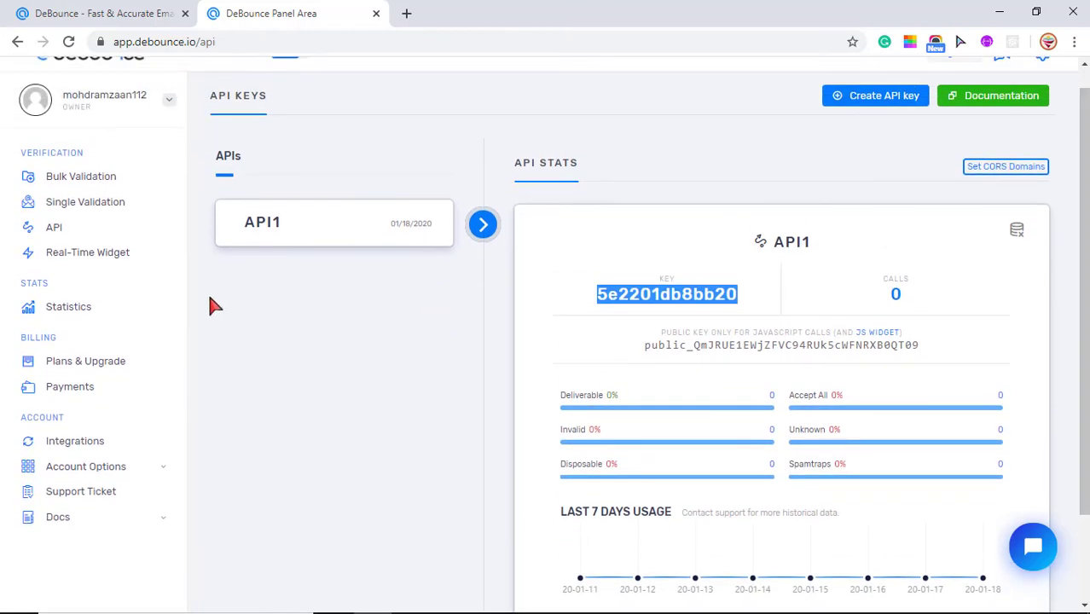
pyautogui.click(87, 247)
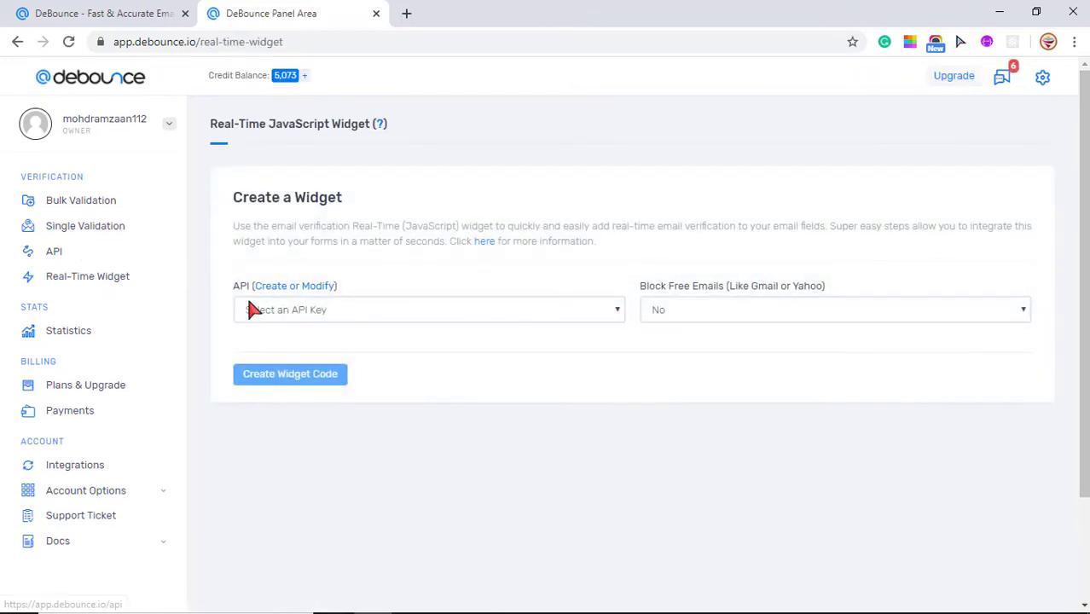
pyautogui.click(252, 309)
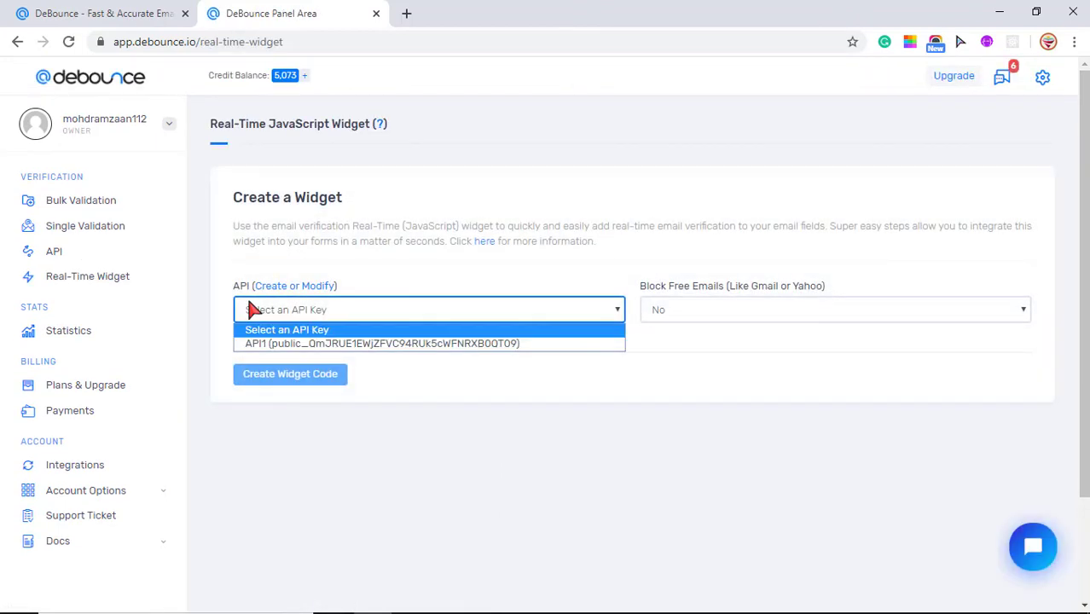
pyautogui.click(305, 342)
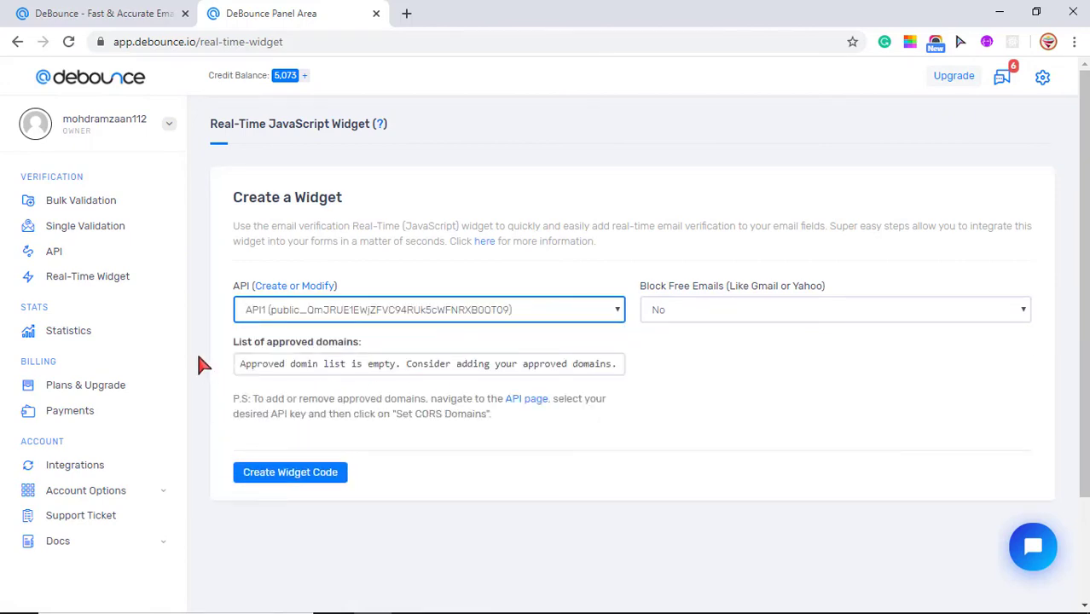
pyautogui.click(62, 250)
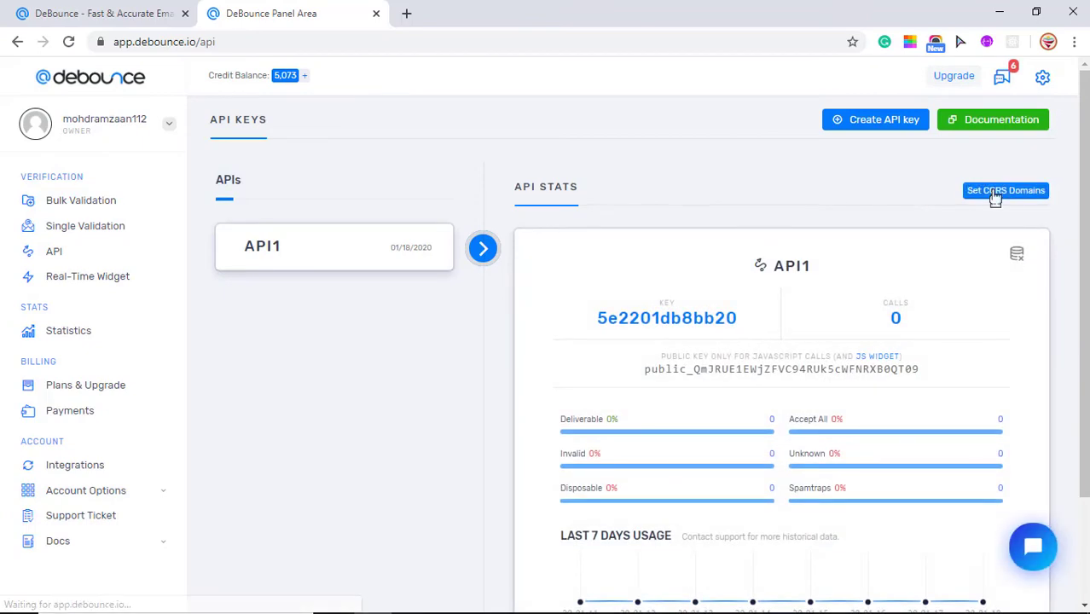
# Step: Add omarwebs.online to API1's CORS domain white list
pyautogui.click(995, 192)
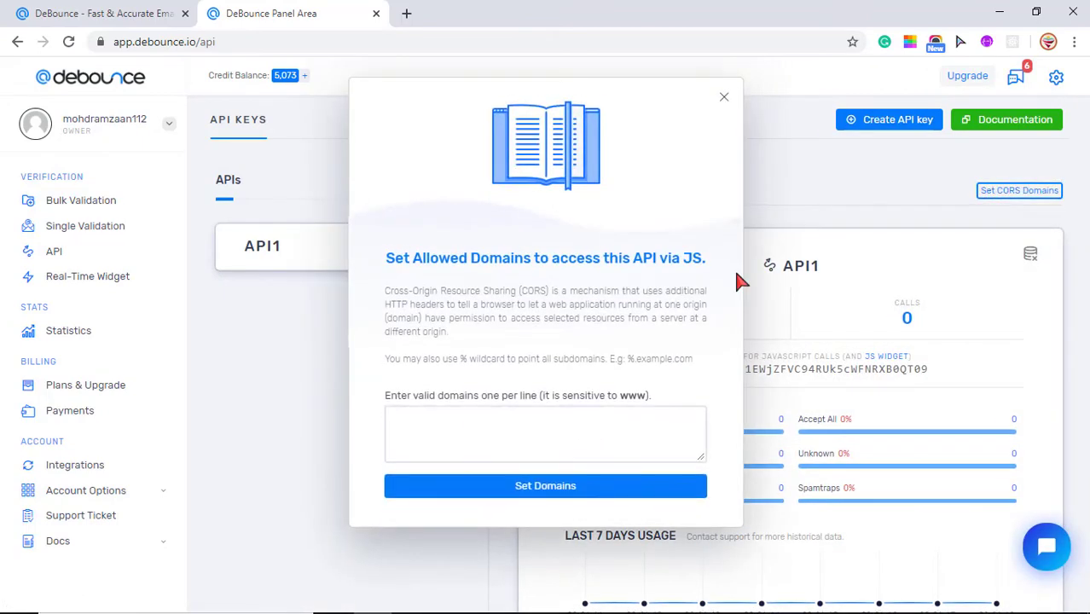
pyautogui.click(554, 429)
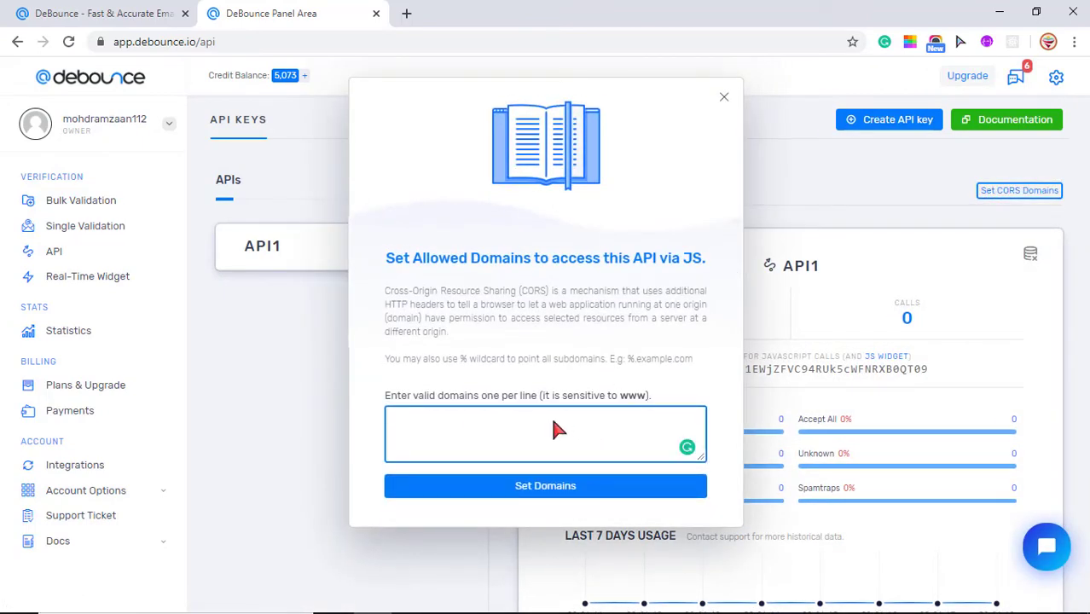
pyautogui.write('omarwebsa')
pyautogui.press('BackSpace')
pyautogui.press('BackSpace')
pyautogui.write('.online')
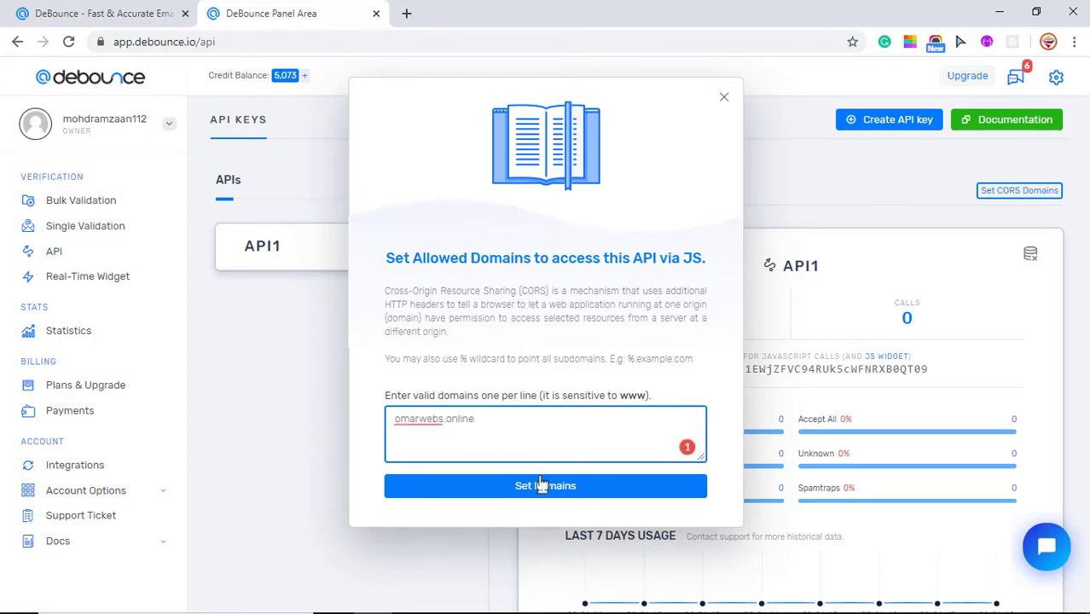
pyautogui.click(538, 490)
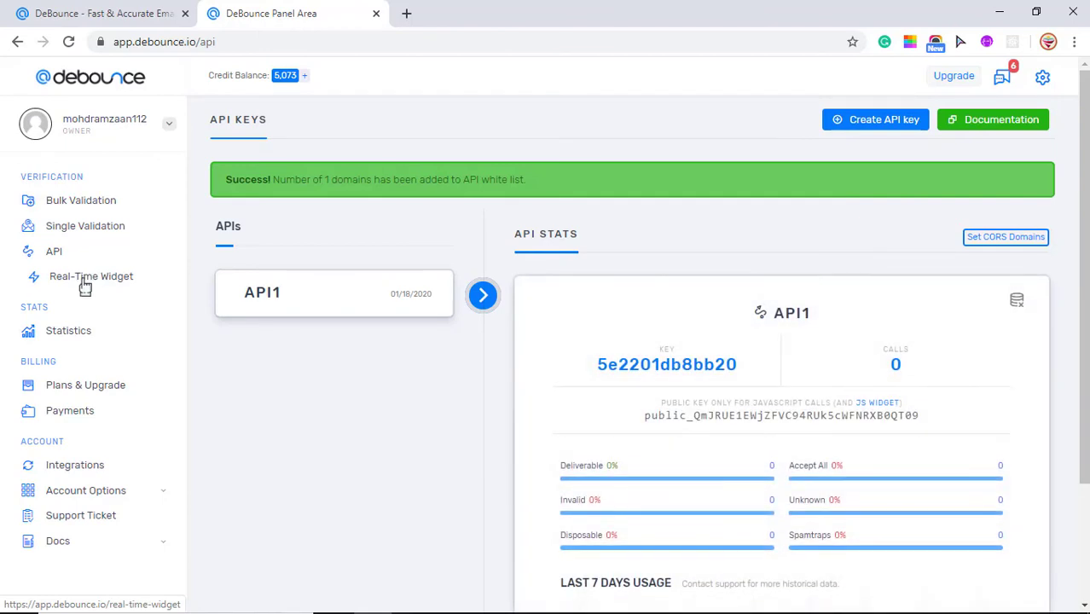
# Step: Generate the real-time widget code for API1, leaving Block Free Emails set to No
pyautogui.click(85, 277)
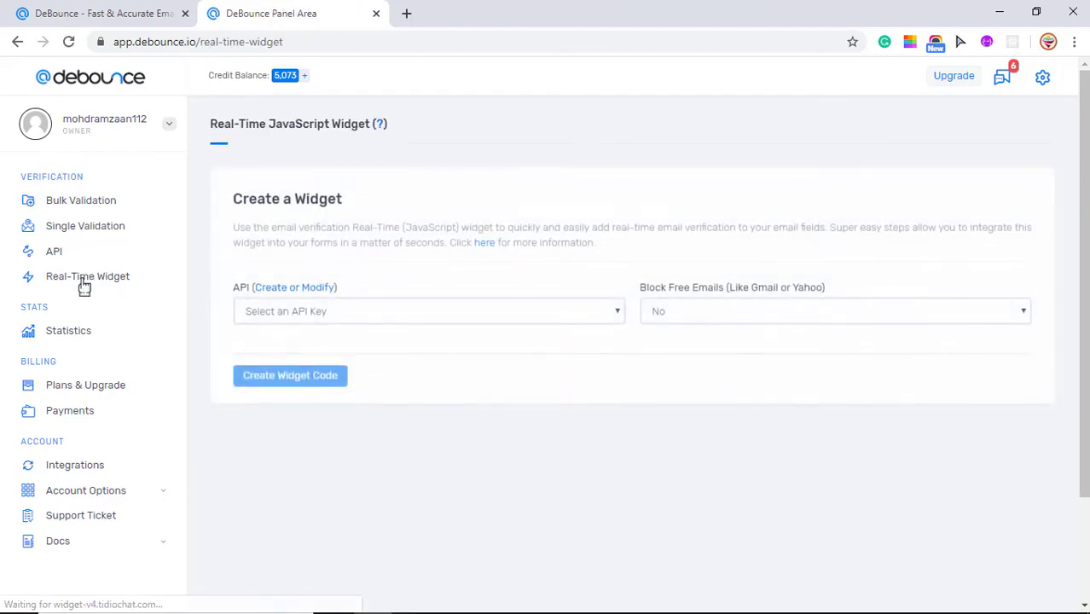
pyautogui.click(436, 308)
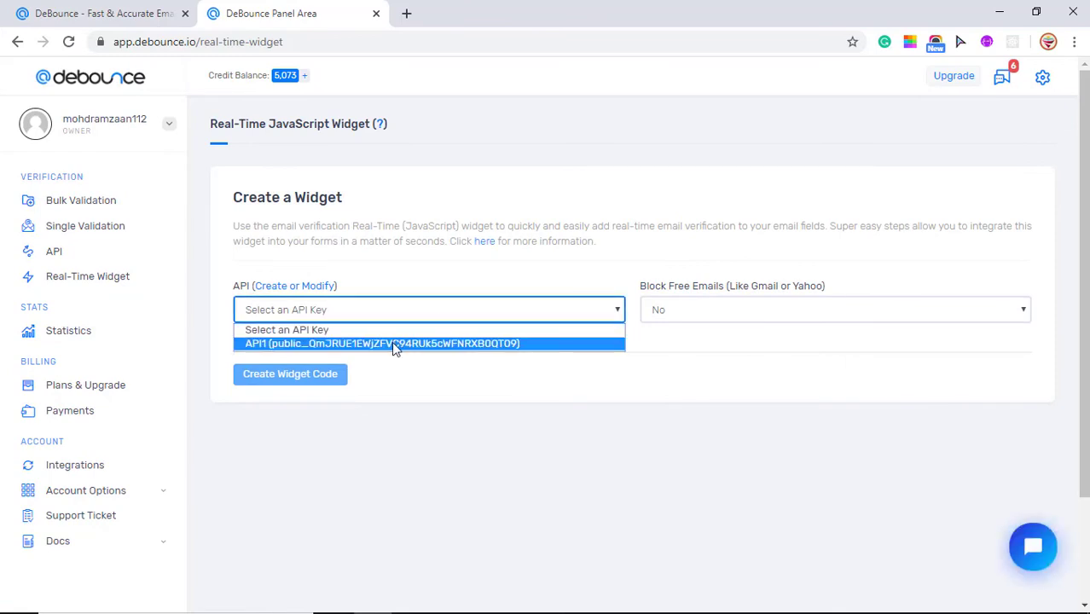
pyautogui.click(391, 341)
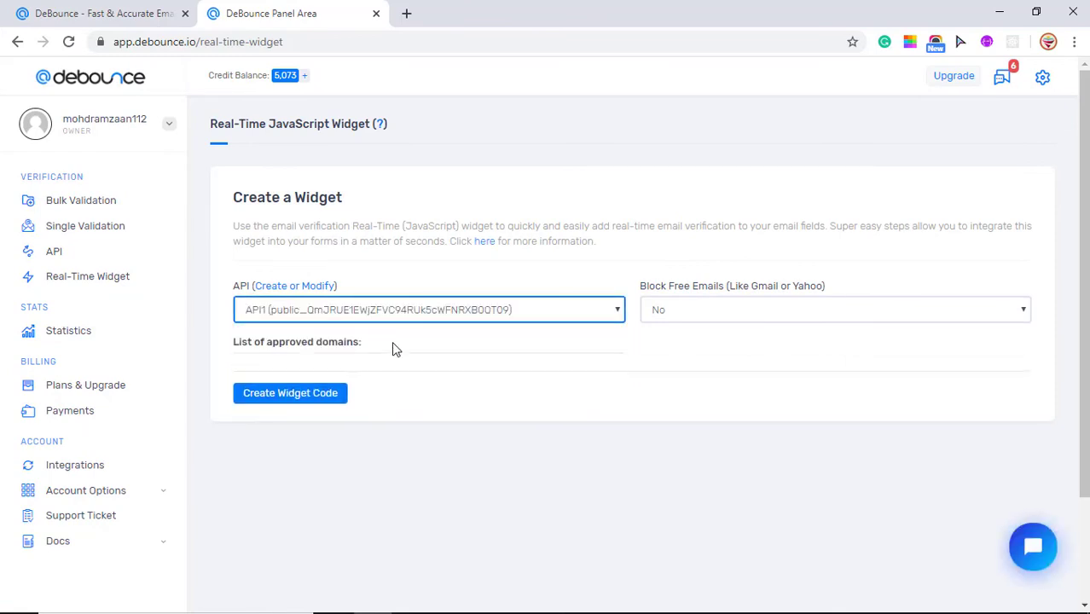
pyautogui.click(691, 312)
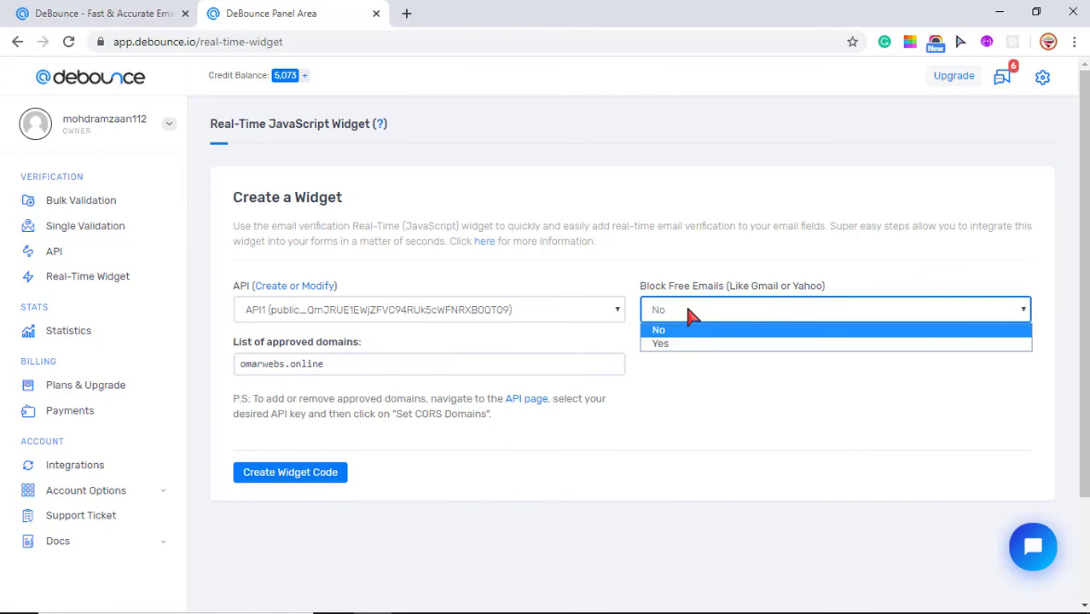
pyautogui.click(690, 313)
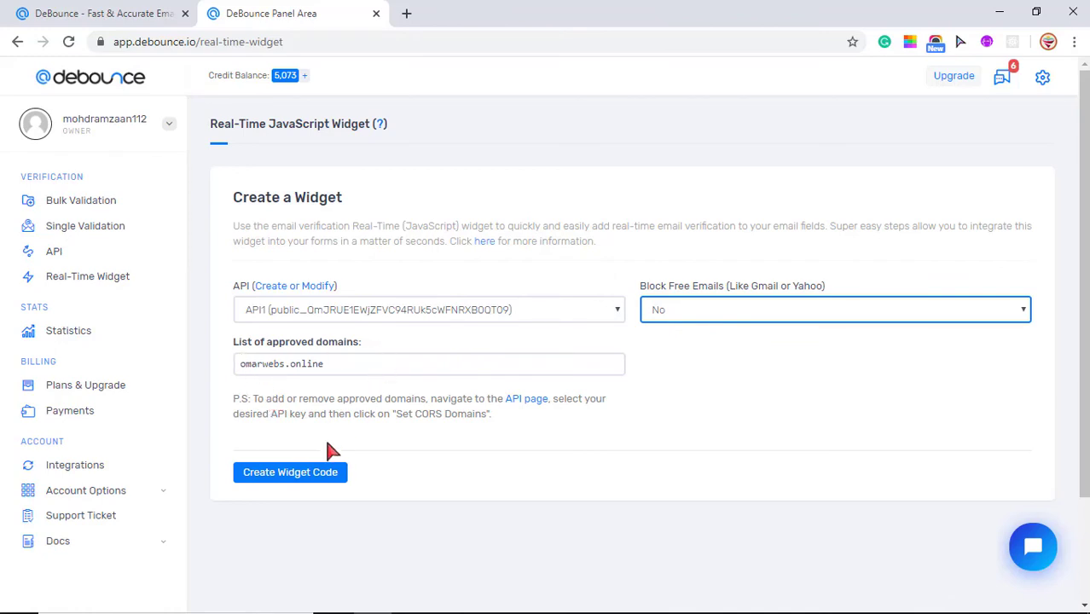
pyautogui.click(290, 475)
pyautogui.scroll(-1, 290, 476)
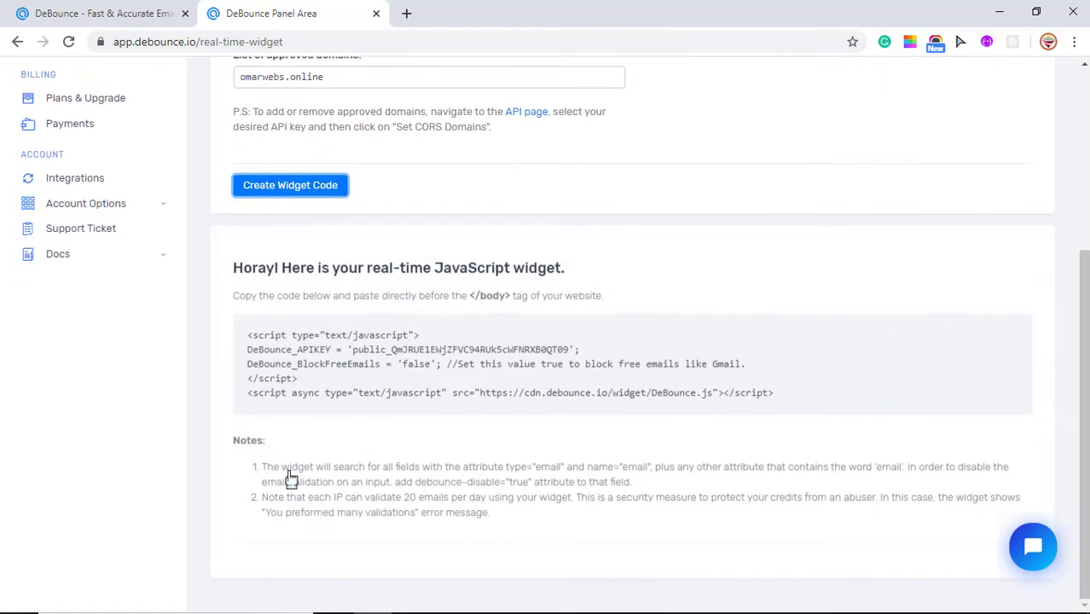
pyautogui.click(282, 356)
pyautogui.moveTo(248, 334); pyautogui.dragTo(423, 394)
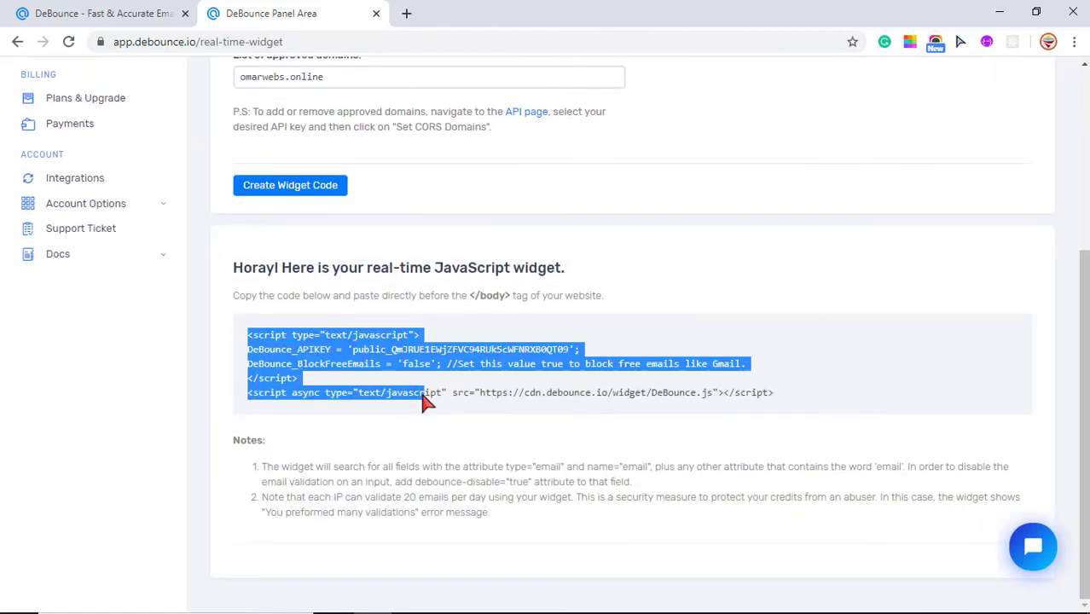
pyautogui.click(422, 395)
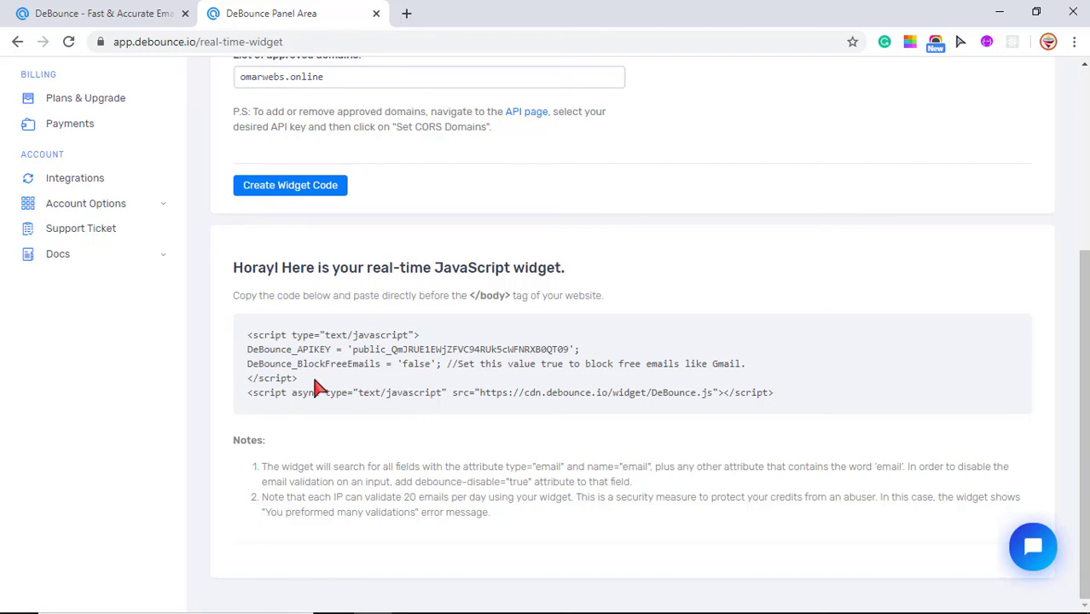
pyautogui.moveTo(248, 335); pyautogui.dragTo(305, 417)
pyautogui.click(305, 416)
pyautogui.moveTo(351, 354); pyautogui.dragTo(542, 356)
pyautogui.click(537, 356)
pyautogui.scroll(4, 188, 180)
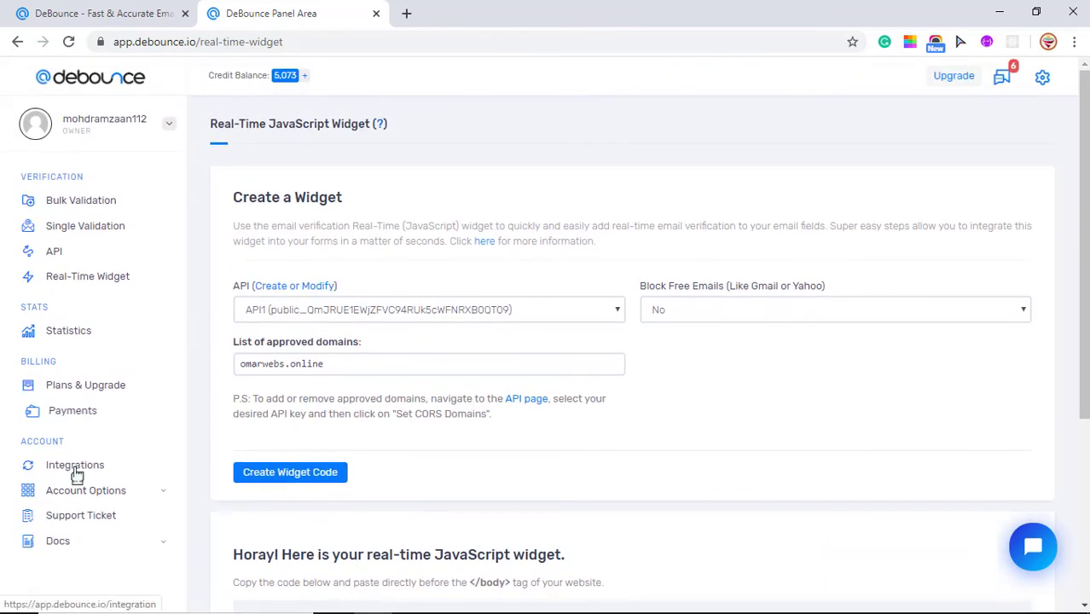
# Step: Go to the Integrations page and scroll down toward the Other Integrations list
pyautogui.click(77, 467)
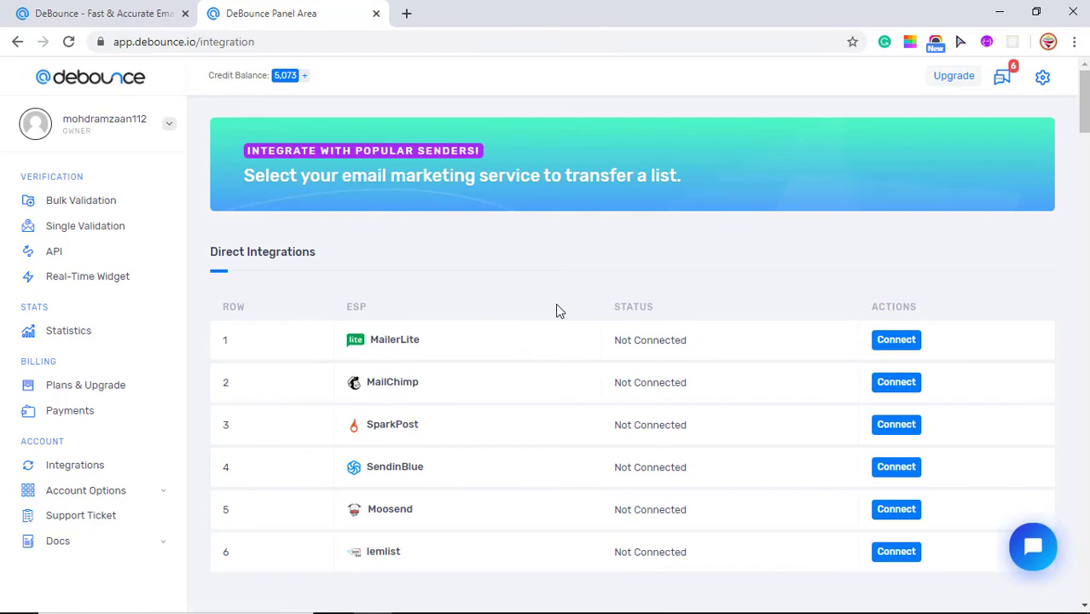
pyautogui.scroll(-2, 556, 305)
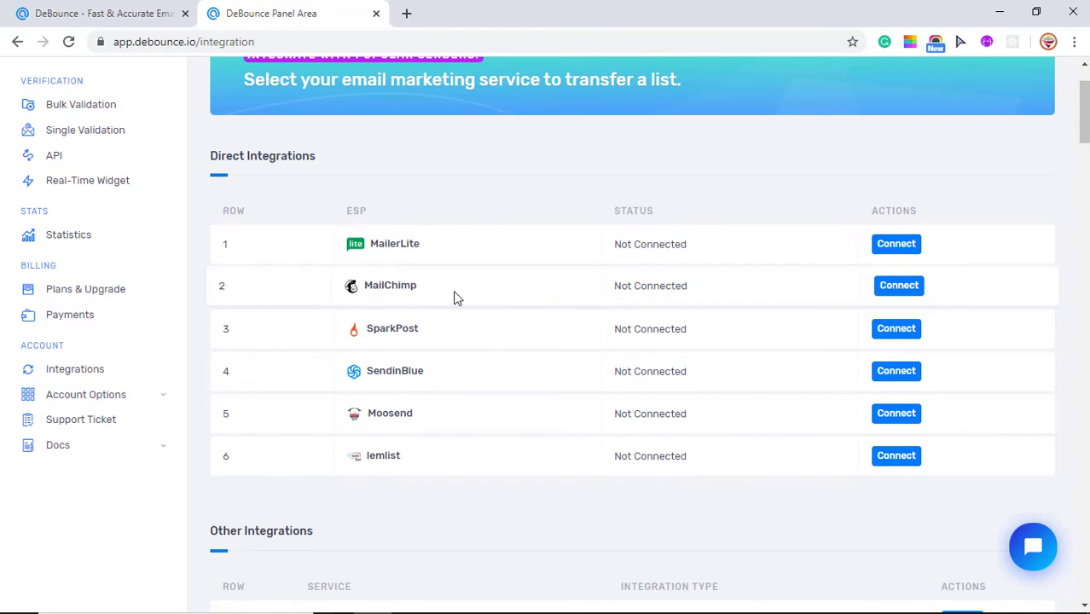
pyautogui.scroll(-3, 454, 297)
pyautogui.scroll(-3, 454, 297)
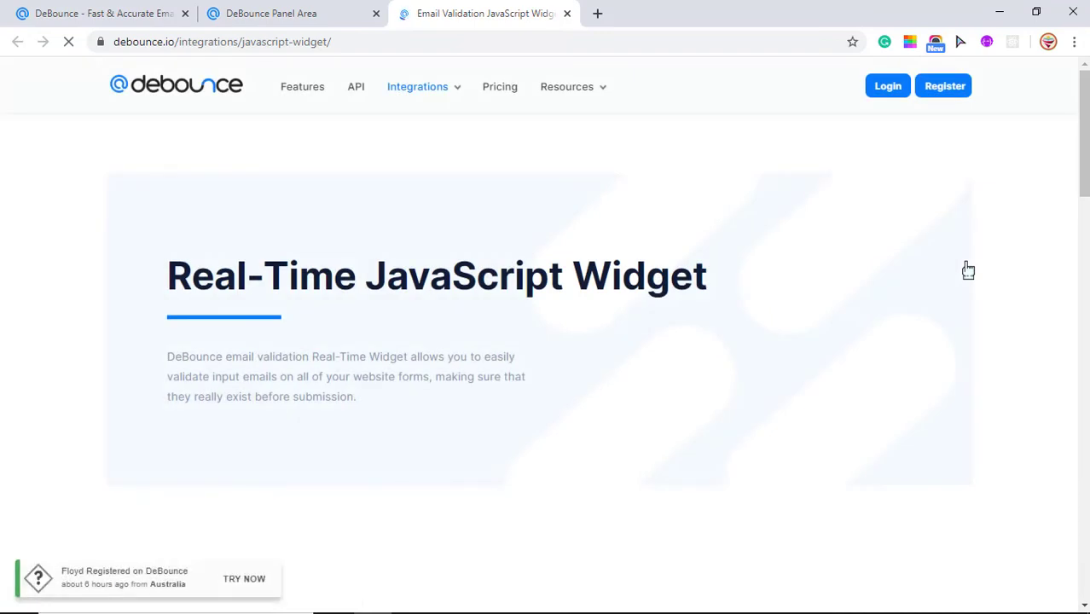
pyautogui.scroll(-4, 968, 271)
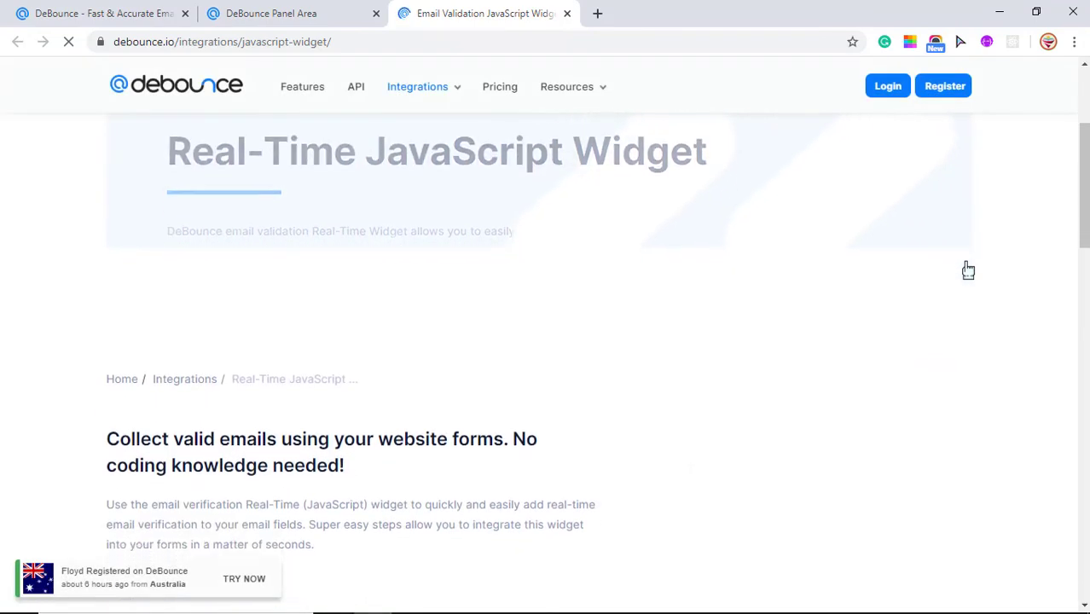
pyautogui.scroll(-8, 968, 270)
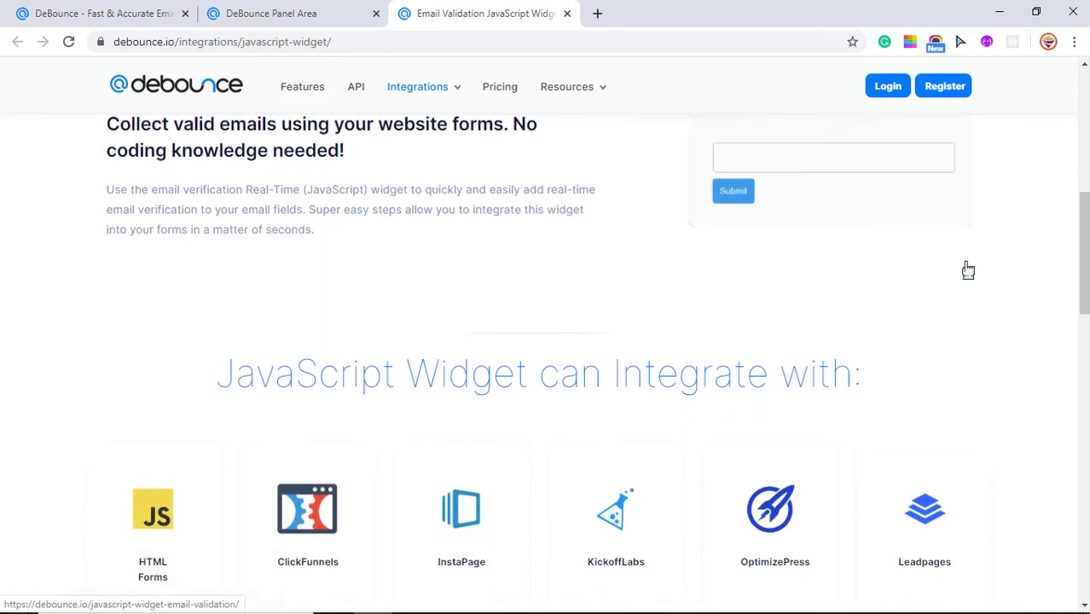
pyautogui.scroll(3, 968, 270)
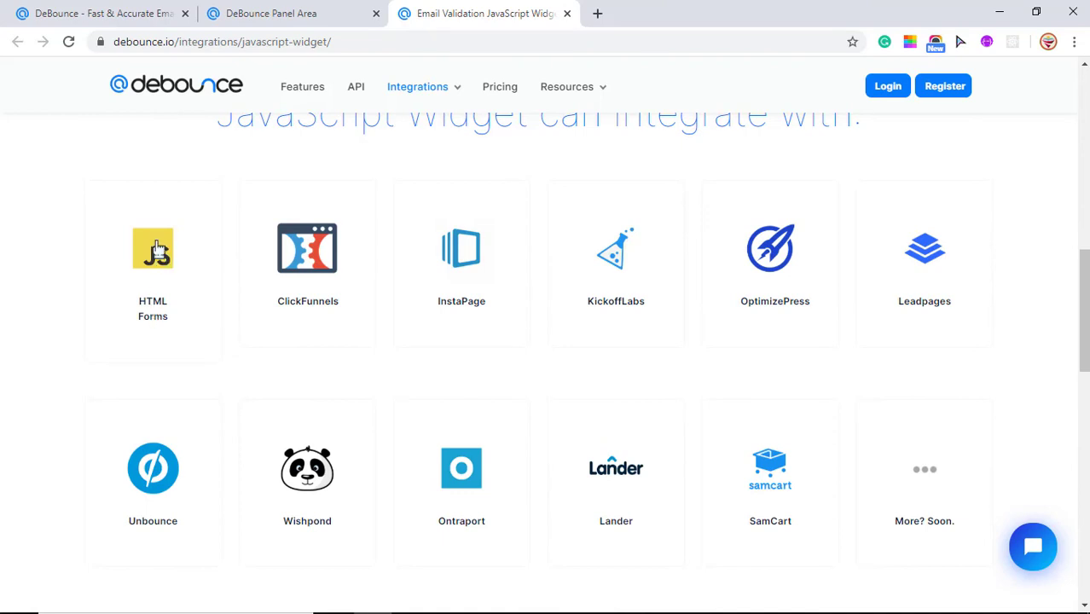
pyautogui.scroll(5, 156, 247)
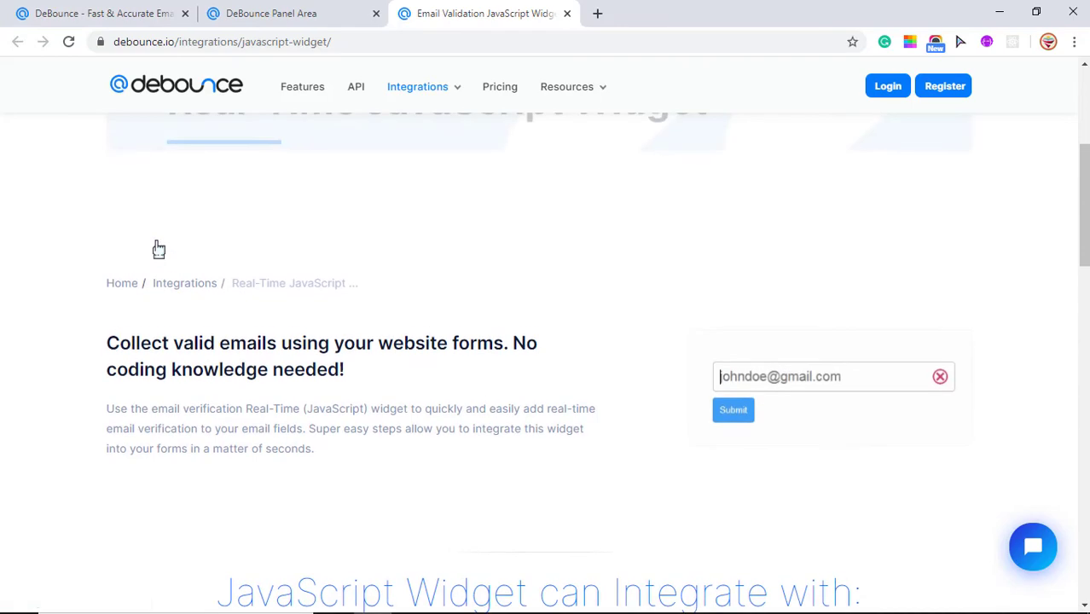
pyautogui.scroll(2, 159, 248)
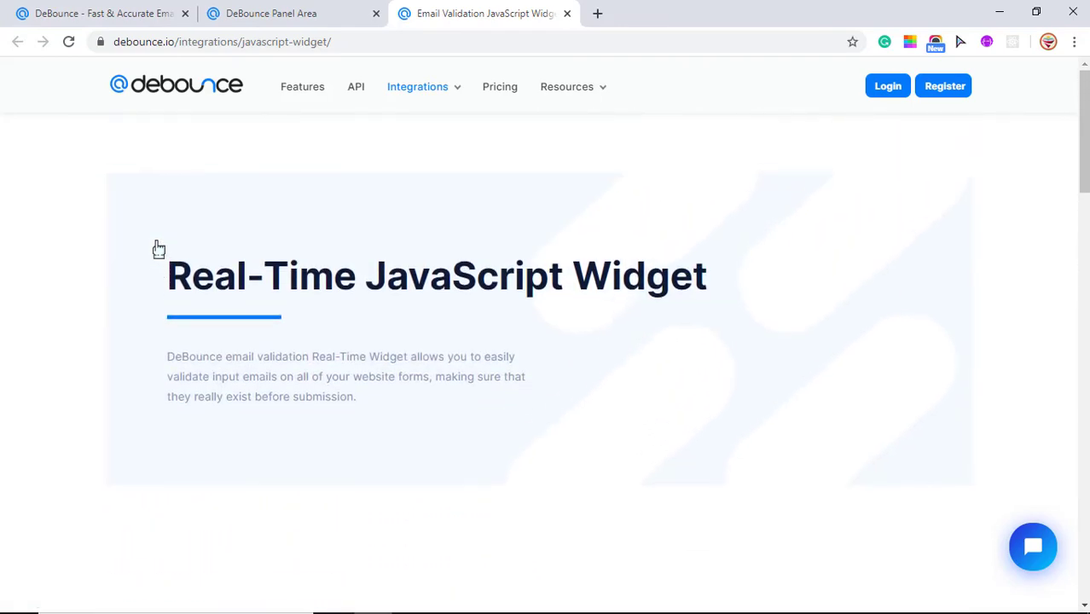
pyautogui.scroll(-7, 158, 248)
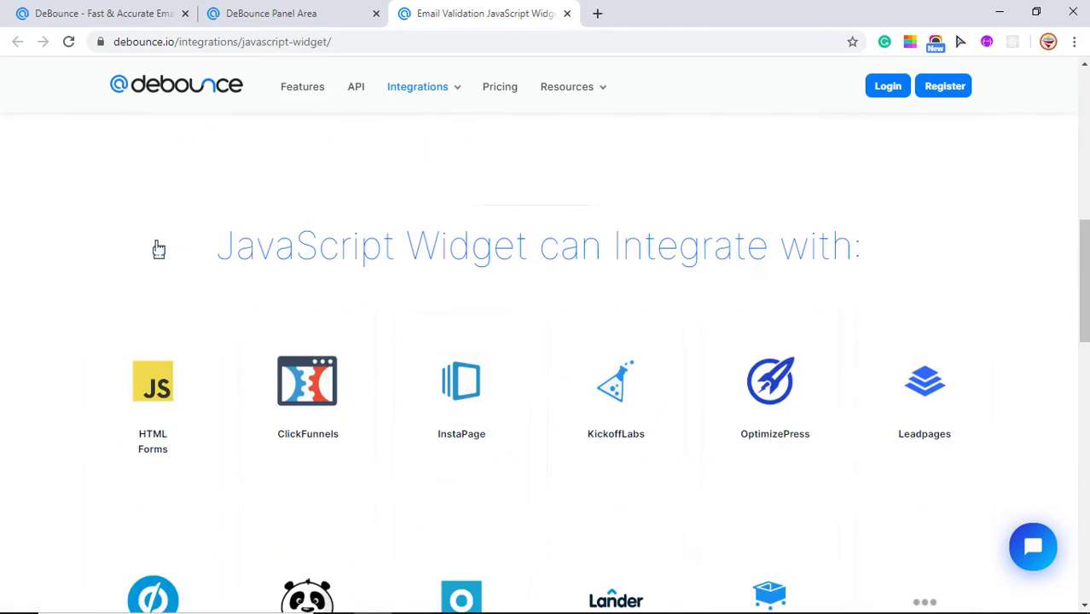
pyautogui.scroll(6, 159, 248)
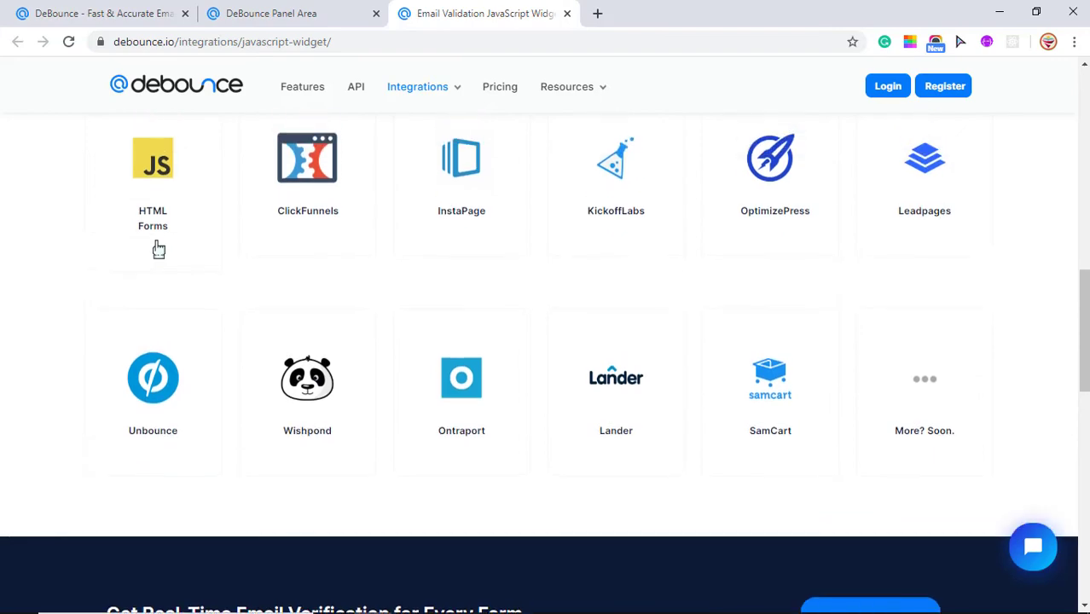
pyautogui.scroll(2, 158, 248)
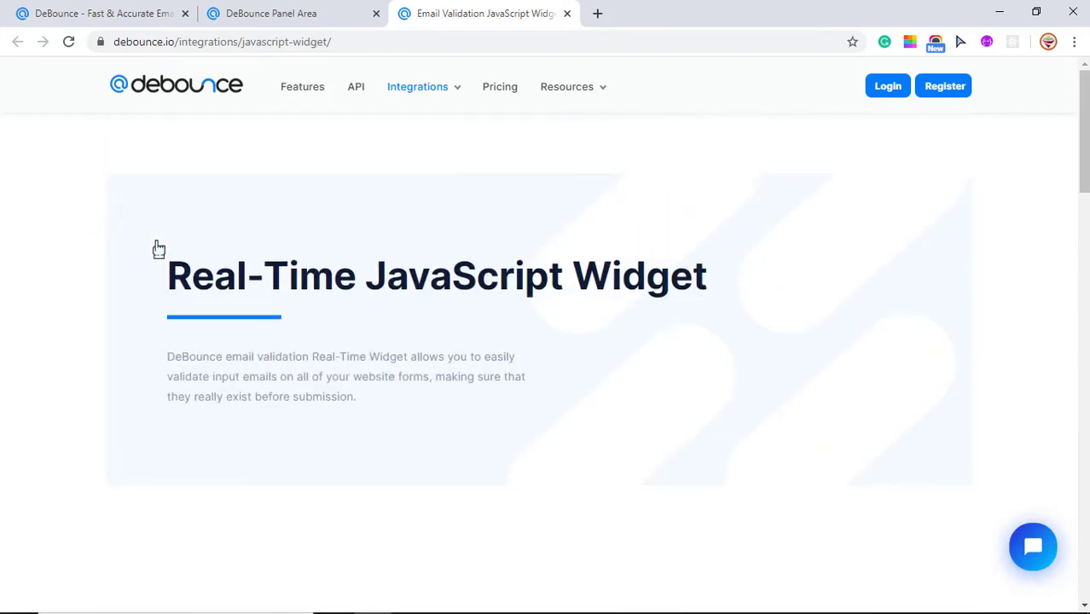
# Step: Scroll to the Installing DeBounce Real-Time Widget section and highlight its installation notes
pyautogui.scroll(-5, 956, 425)
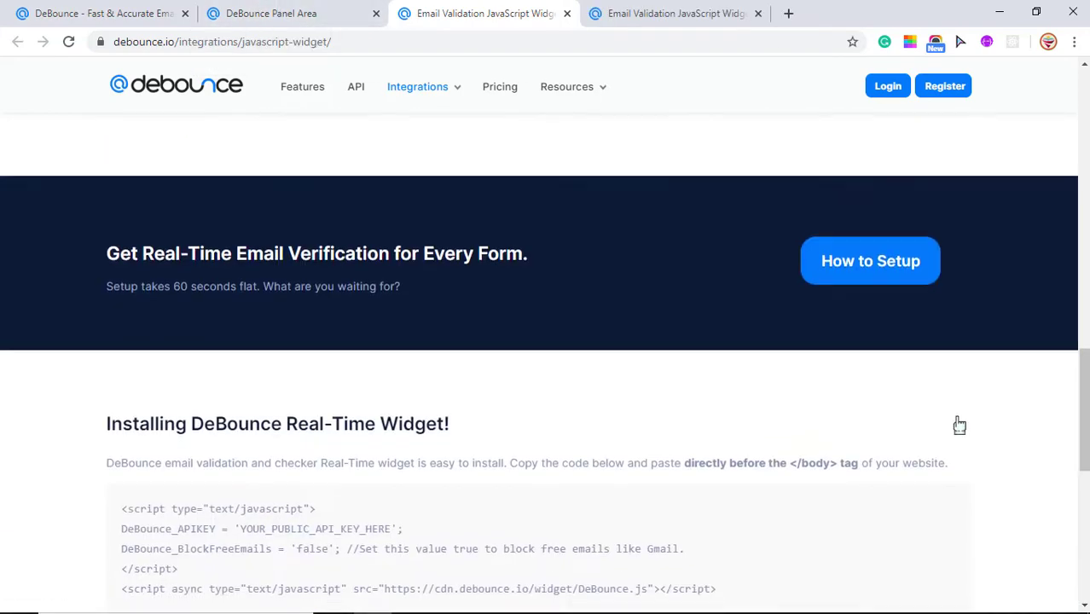
pyautogui.scroll(-3, 959, 425)
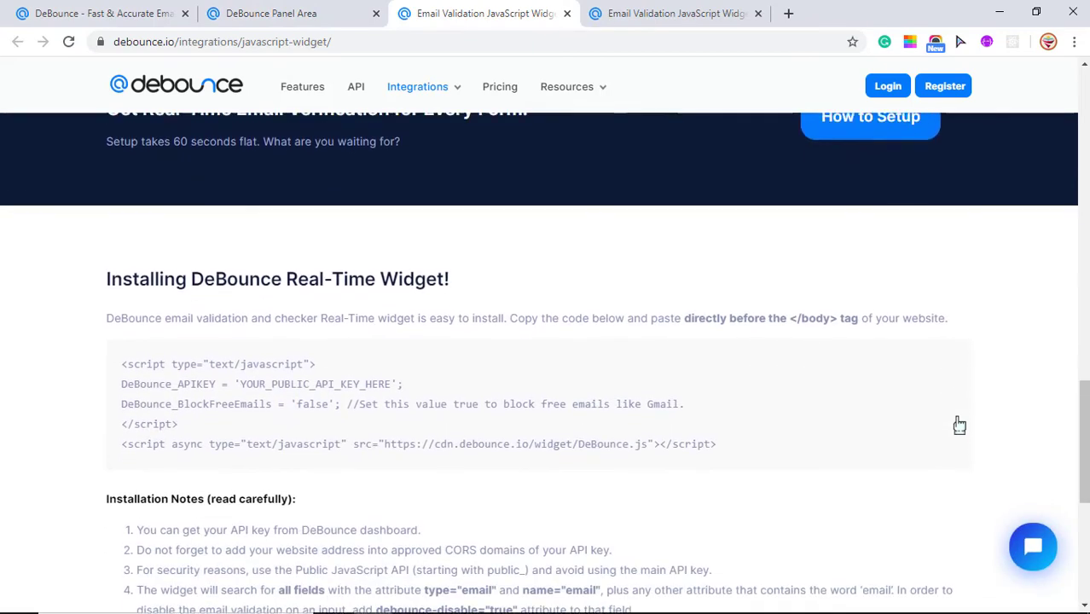
pyautogui.scroll(-1, 959, 425)
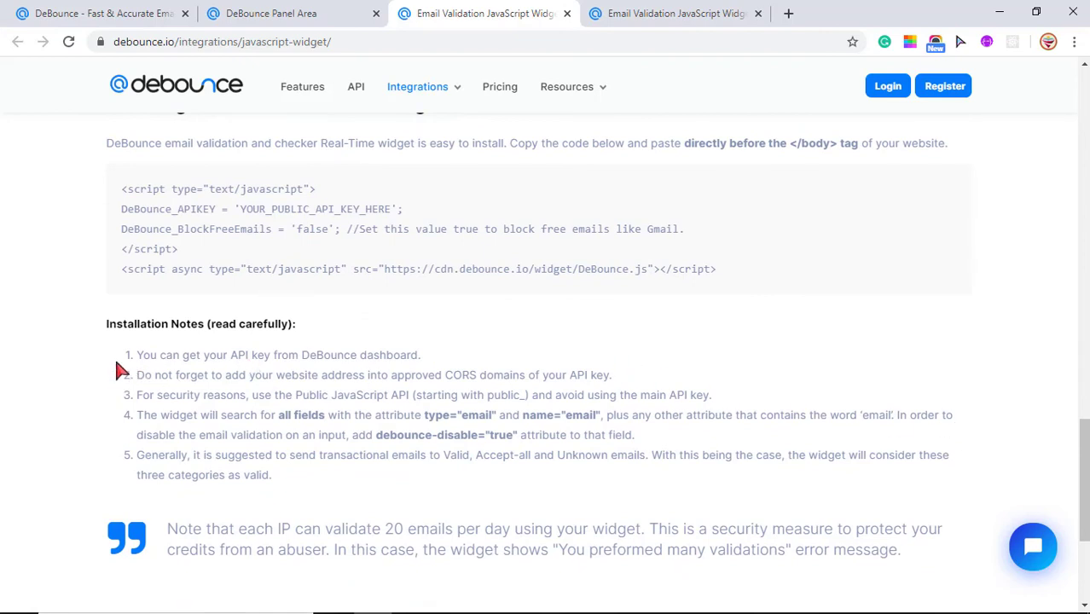
pyautogui.moveTo(115, 359); pyautogui.dragTo(154, 457)
pyautogui.click(153, 457)
pyautogui.click(160, 425)
# Step: Return to the DeBounce panel and open Manage Users under Account Options
pyautogui.click(305, 23)
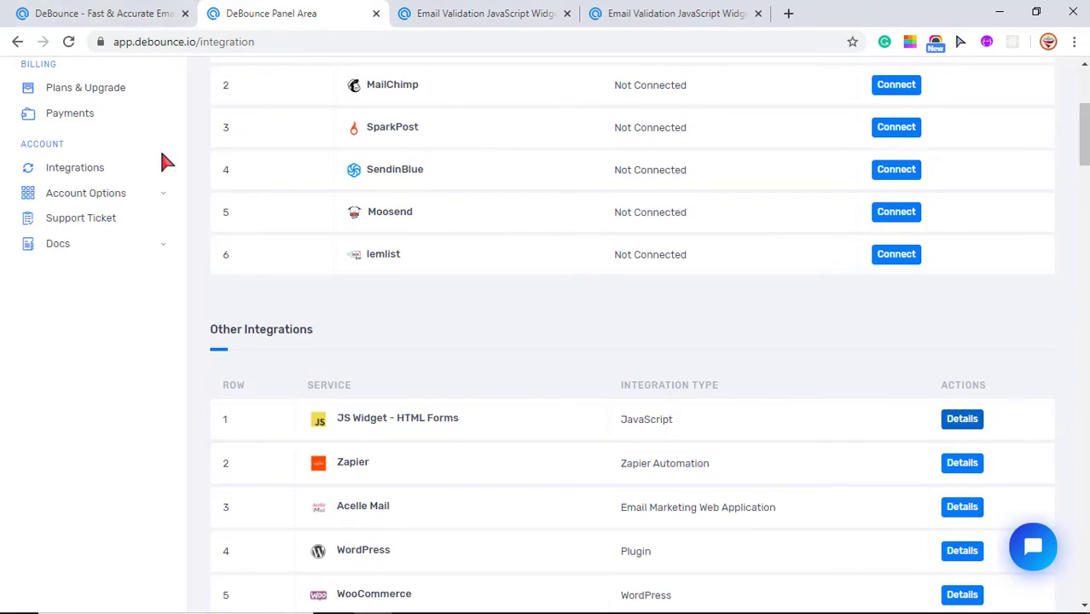
pyautogui.scroll(2, 164, 163)
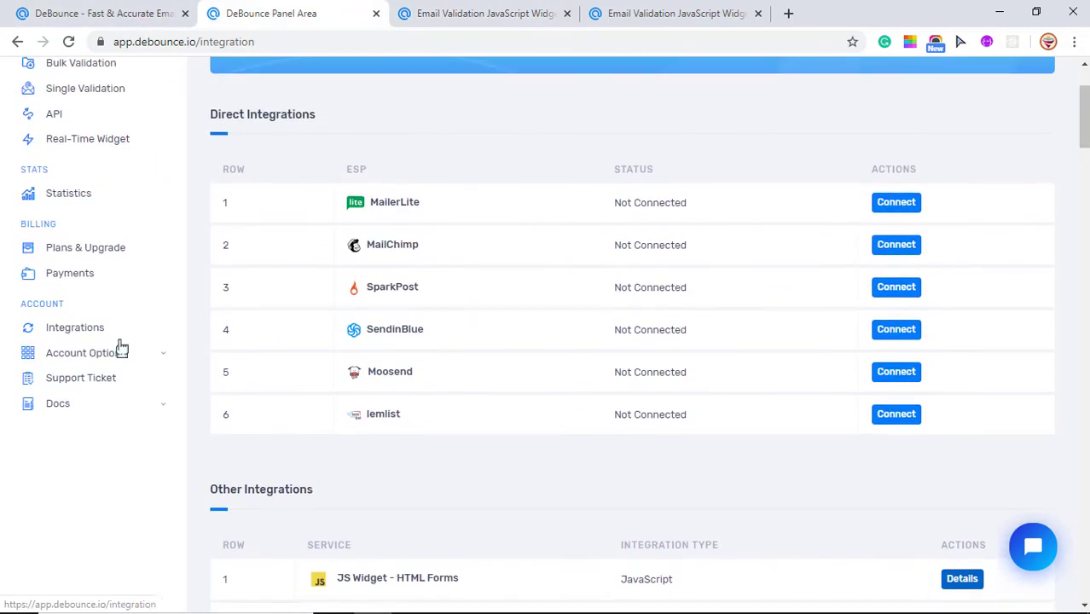
pyautogui.moveTo(83, 358)
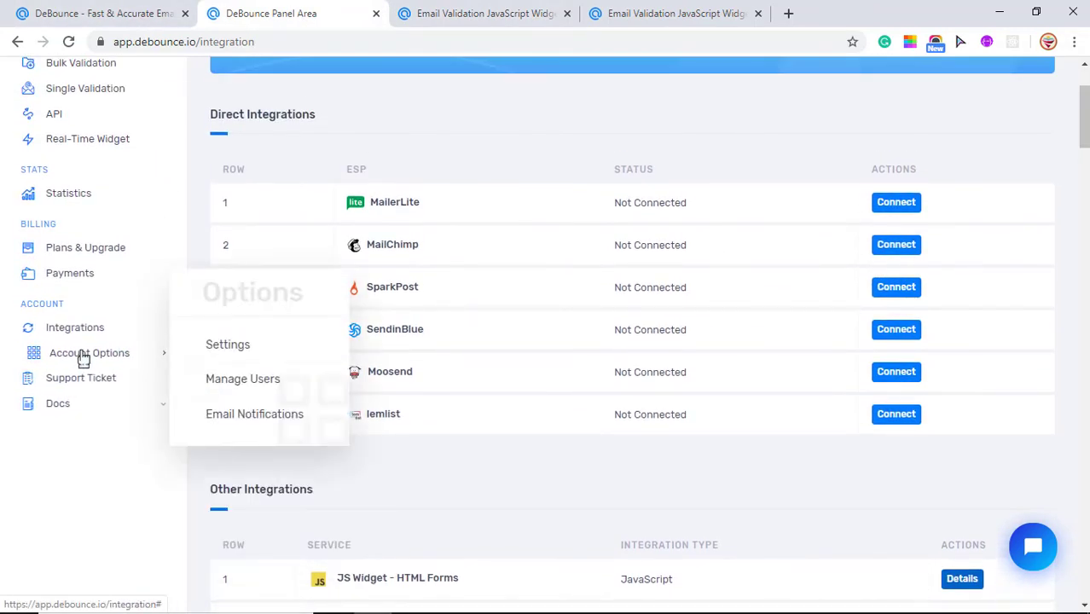
pyautogui.click(245, 386)
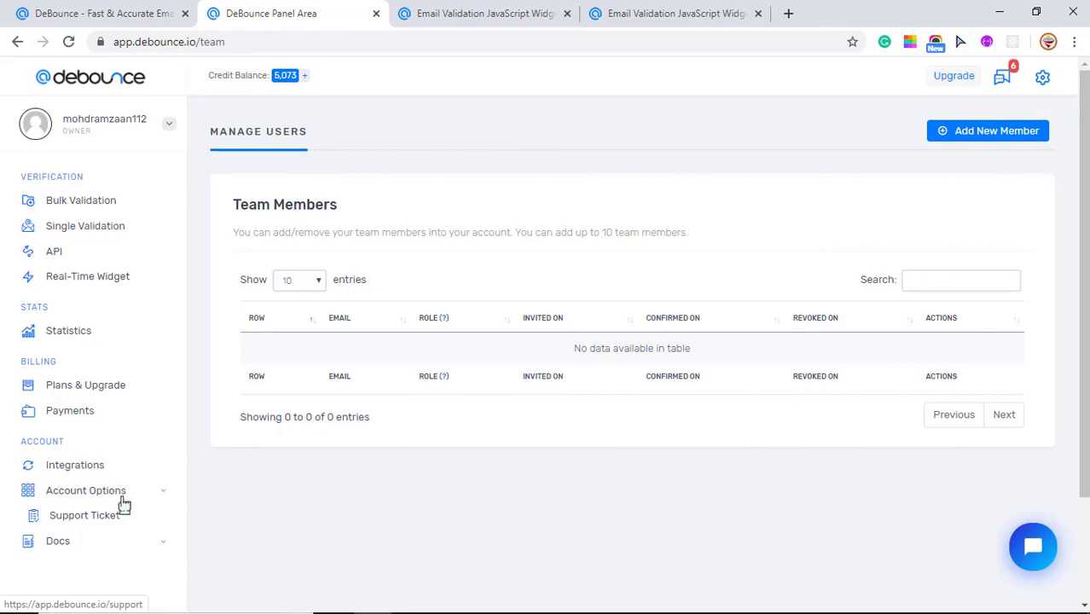
pyautogui.click(1034, 548)
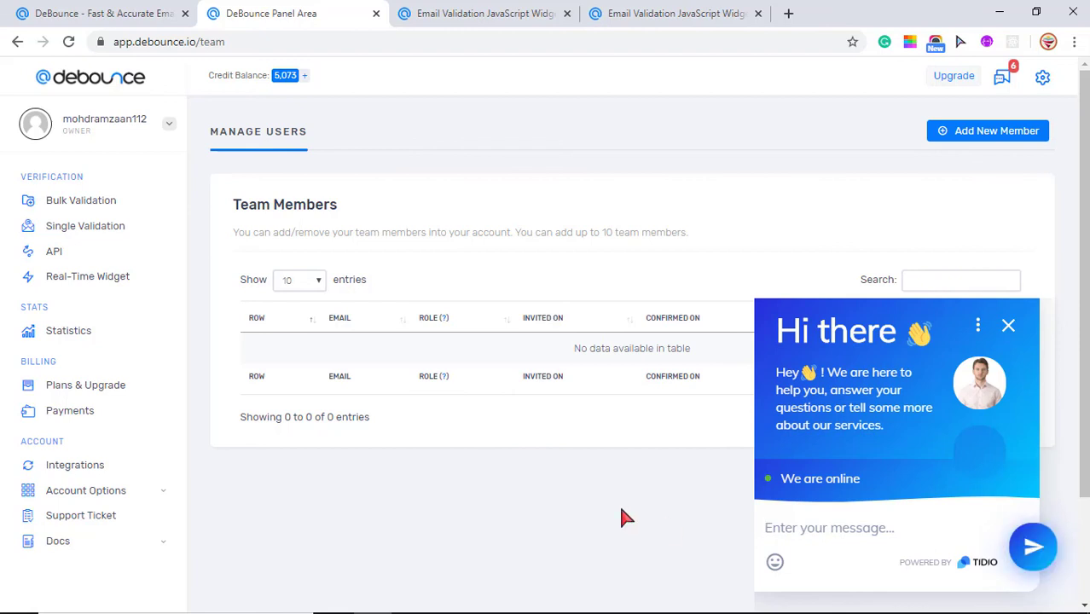
pyautogui.click(1009, 326)
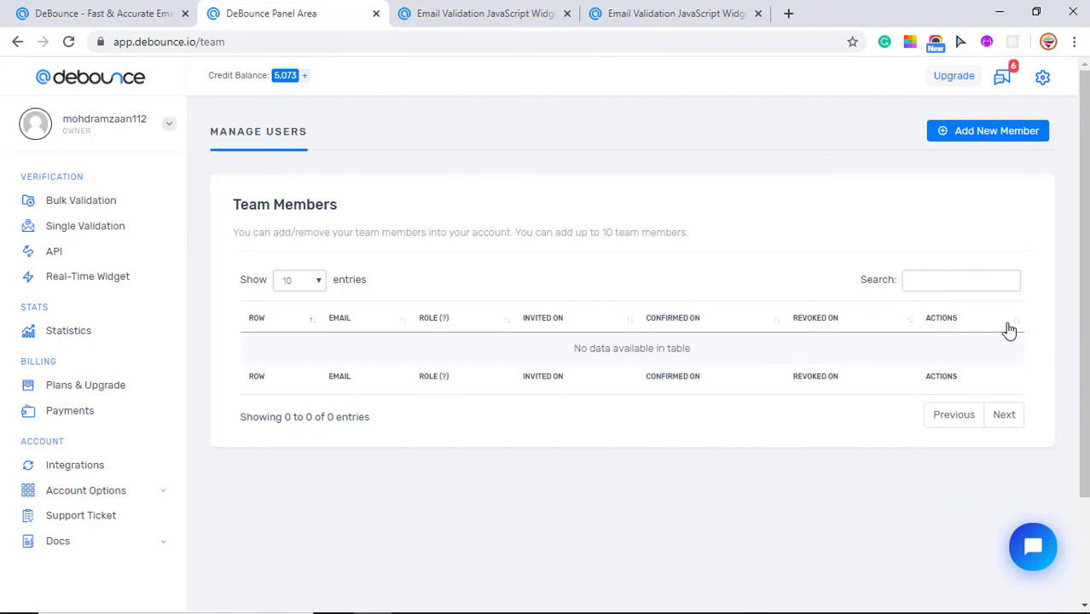